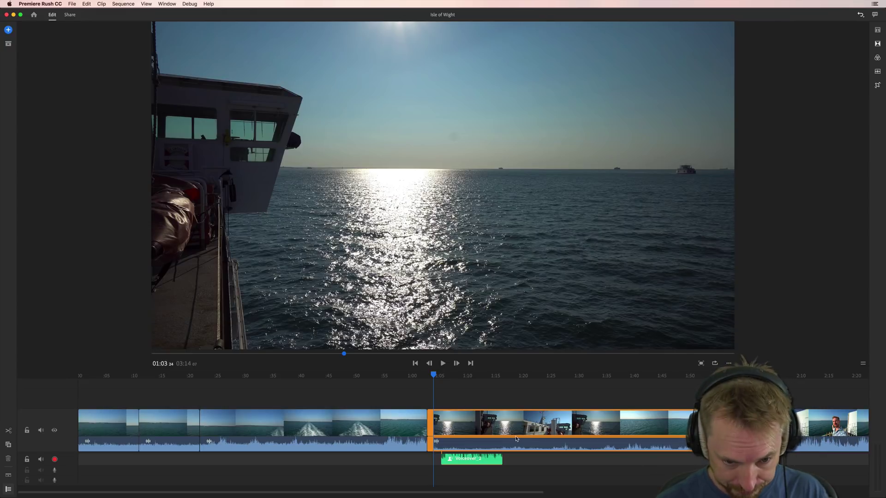
# Step: Preview the voiceover from 01:05, then select the Voiceover_2 clip
pyautogui.click(443, 379)
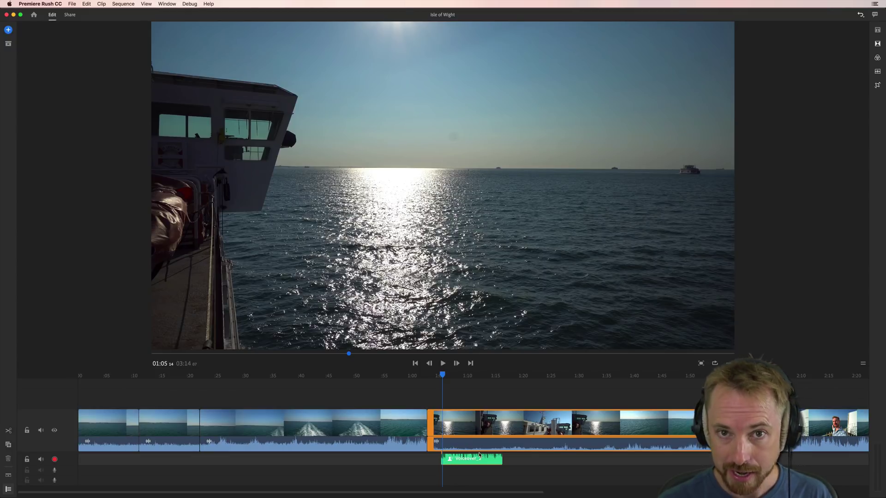
pyautogui.press('space')
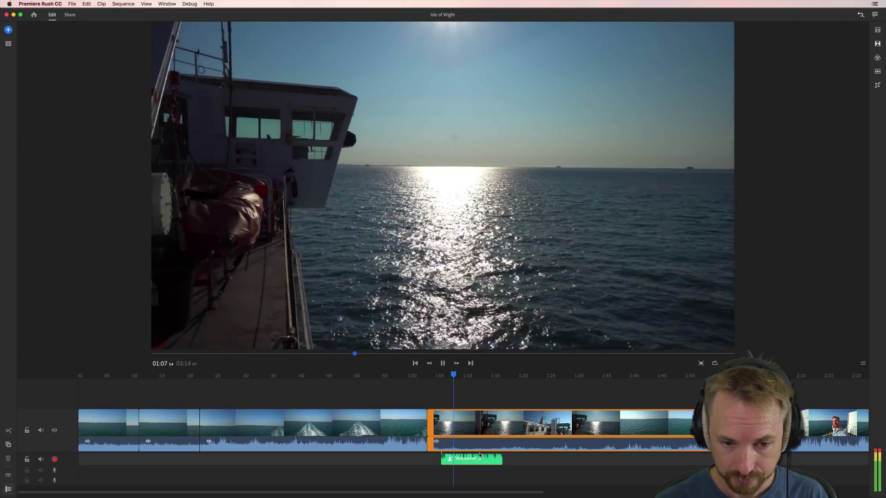
pyautogui.press('space')
pyautogui.click(474, 459)
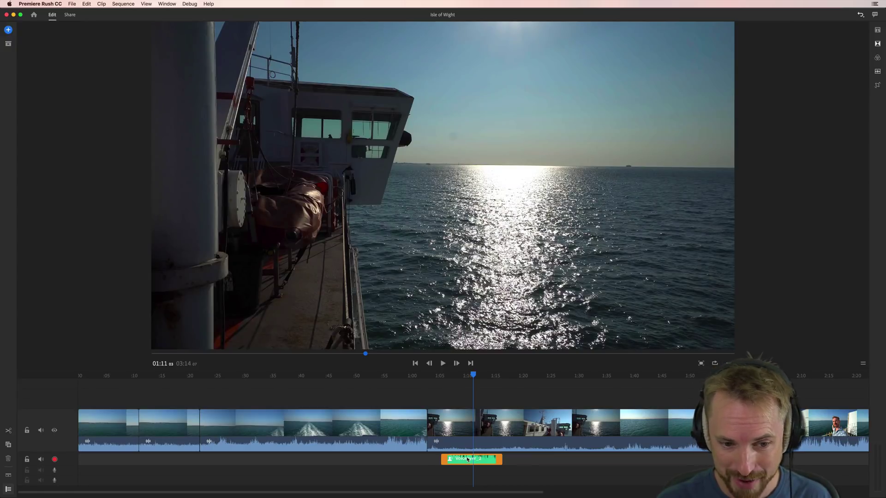
# Step: Open the Audio panel for the selected Voiceover_2 clip
pyautogui.doubleClick(468, 459)
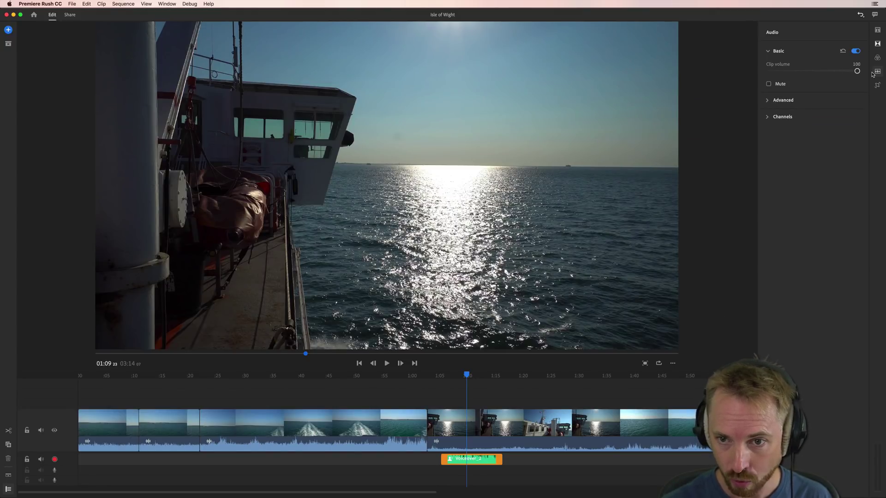
pyautogui.click(878, 73)
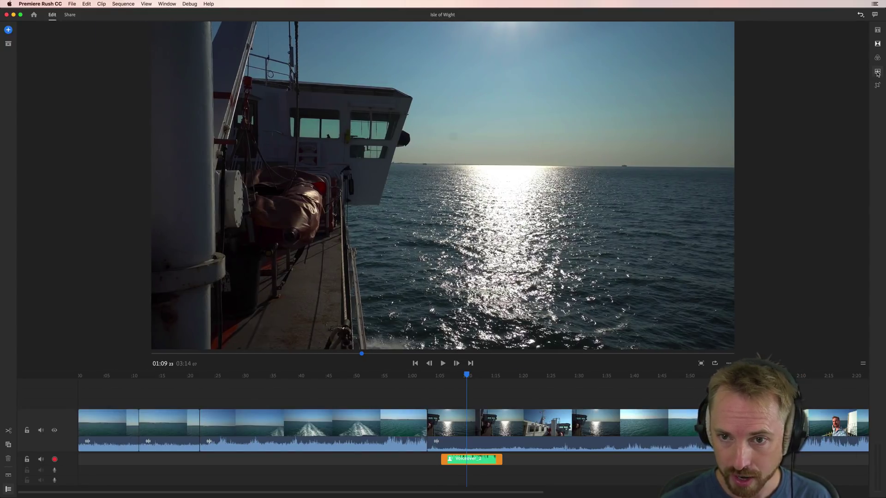
pyautogui.click(877, 72)
pyautogui.click(470, 446)
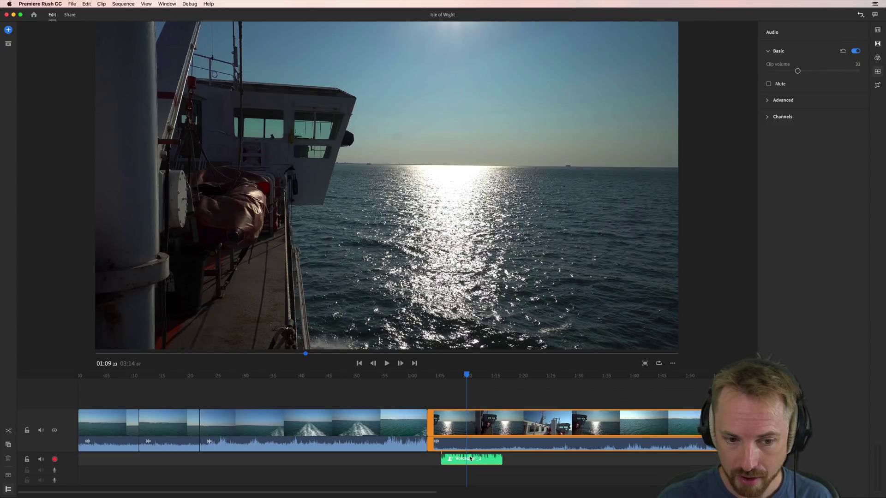
pyautogui.click(470, 459)
pyautogui.click(470, 451)
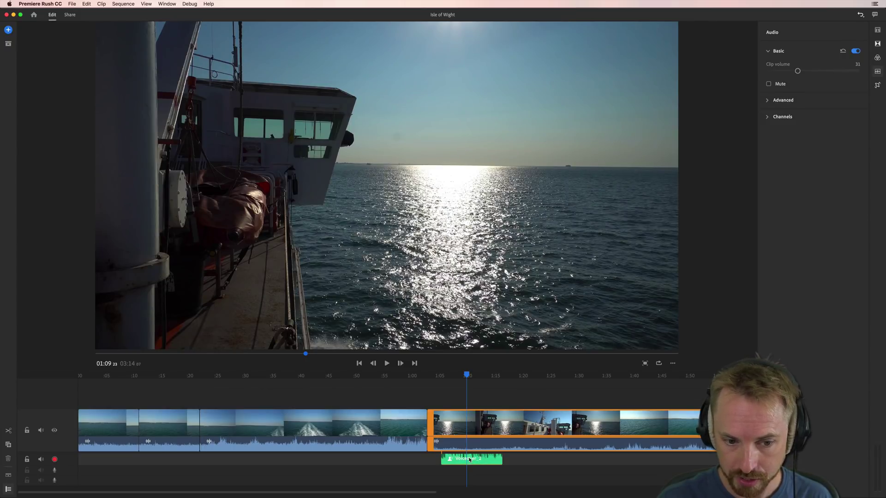
pyautogui.click(470, 459)
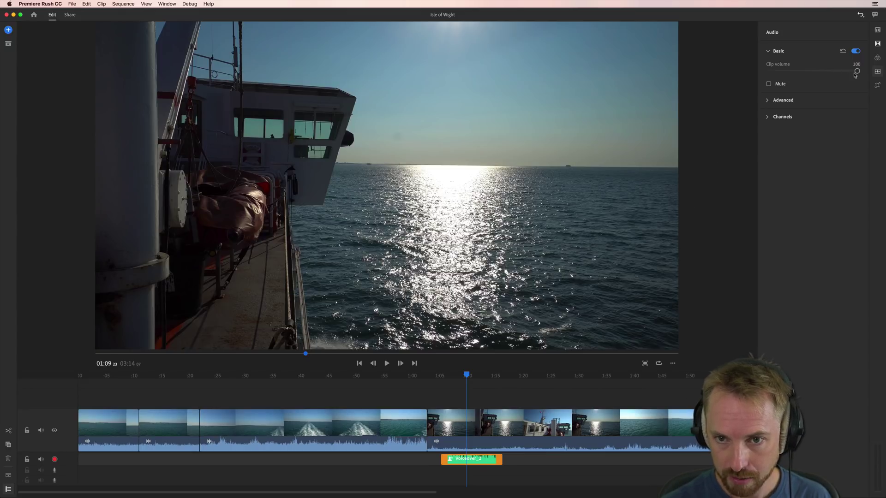
# Step: Test the clip volume slider, mute then unmute, and expand the Advanced options
pyautogui.moveTo(857, 72)
pyautogui.mouseDown()
pyautogui.moveTo(768, 73)
pyautogui.moveTo(872, 77)
pyautogui.mouseUp()
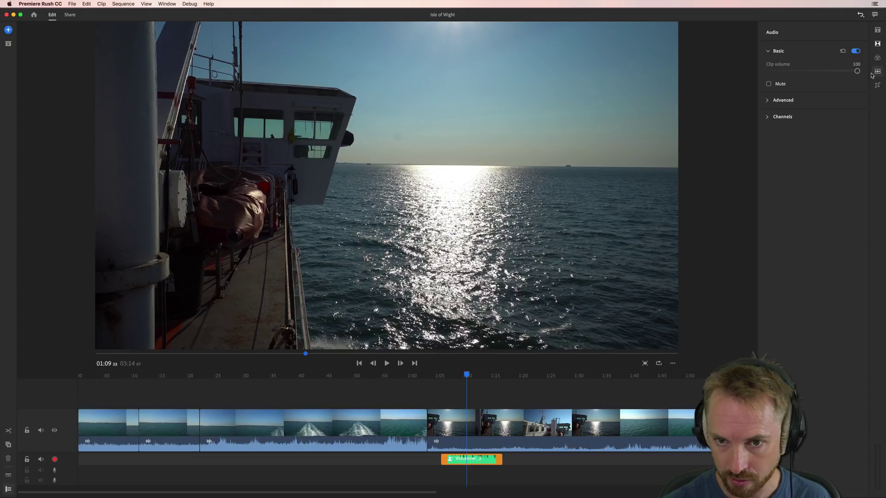
pyautogui.click(780, 85)
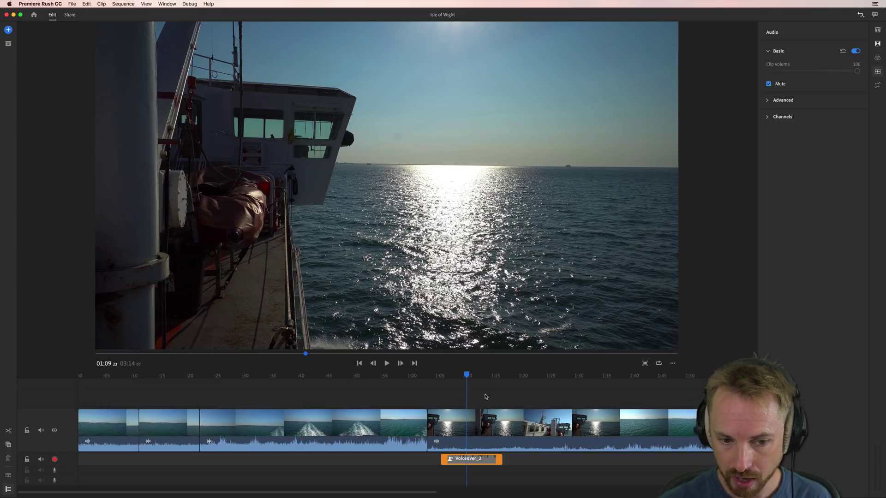
pyautogui.click(770, 84)
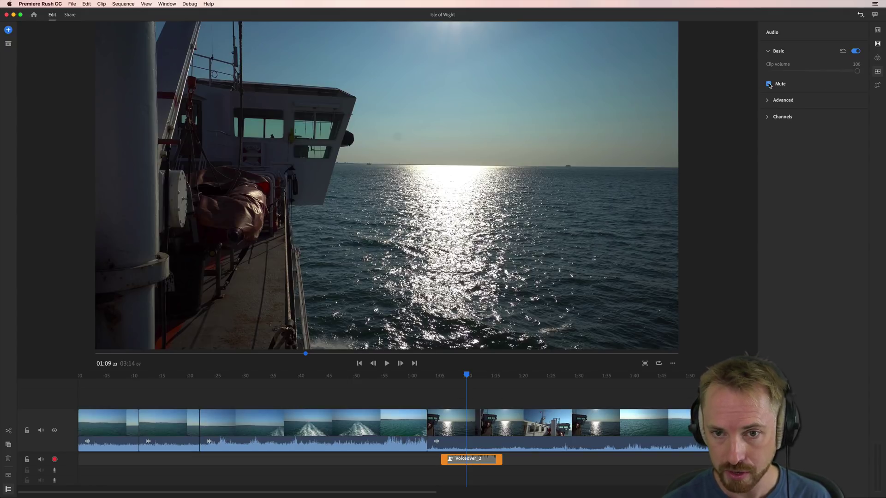
pyautogui.click(769, 101)
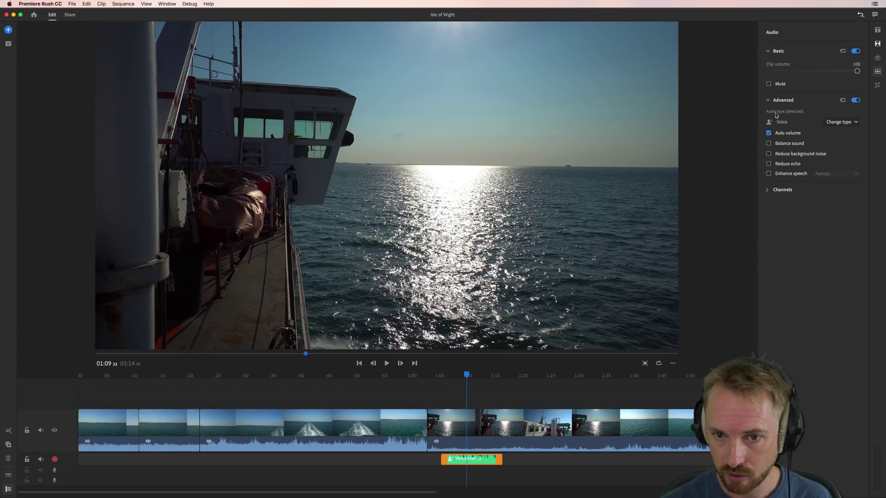
# Step: Keep the Voice audio type, enable Balance sound, and lower clip volume to 76
pyautogui.click(852, 124)
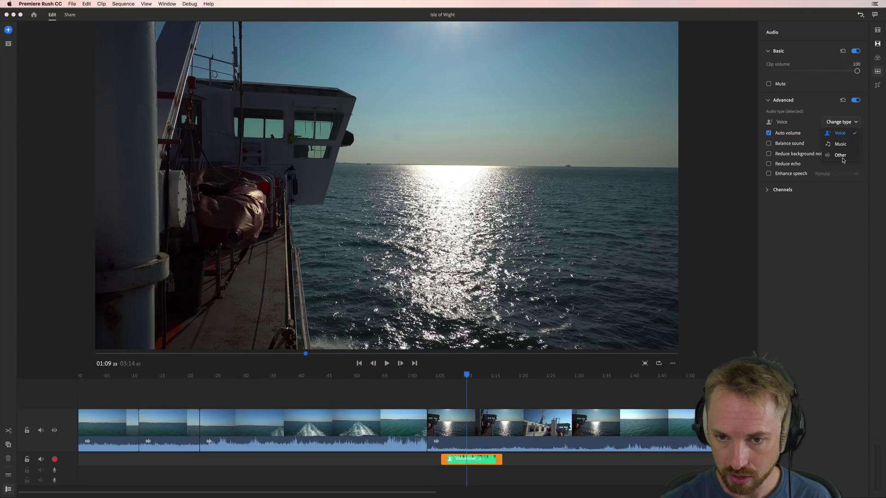
pyautogui.click(840, 124)
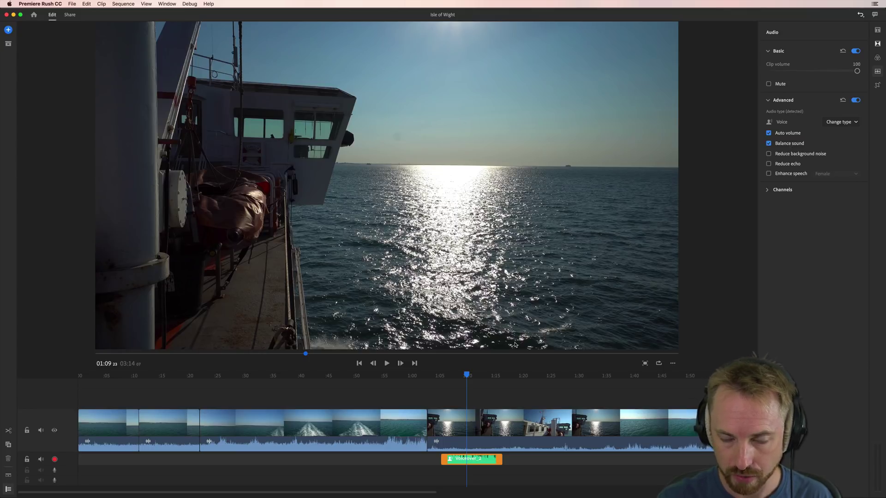
pyautogui.click(447, 378)
pyautogui.press('space')
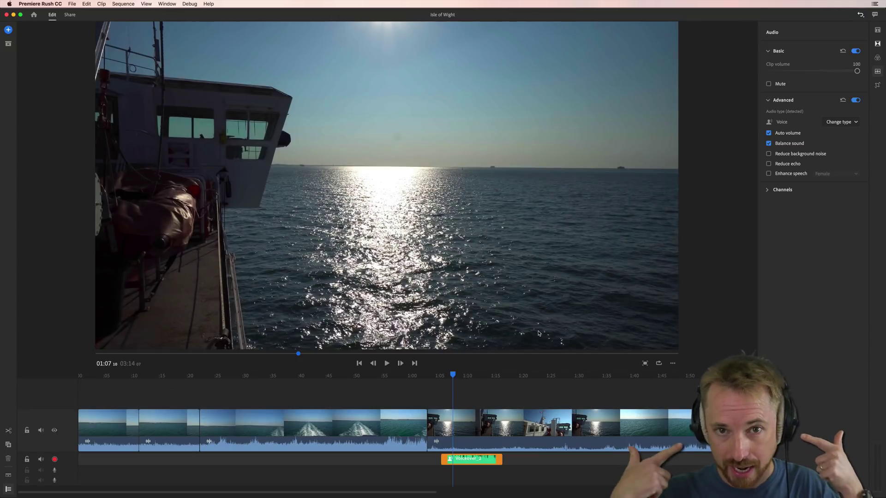
pyautogui.click(837, 71)
pyautogui.press('space')
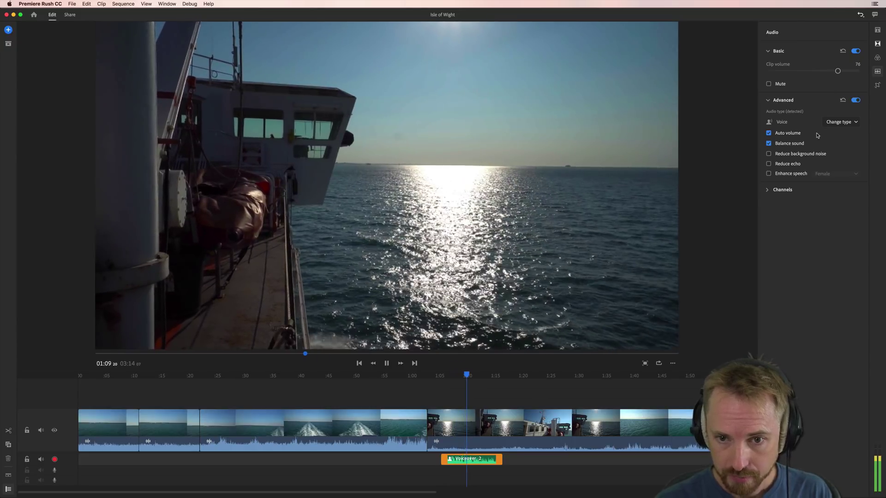
pyautogui.press('space')
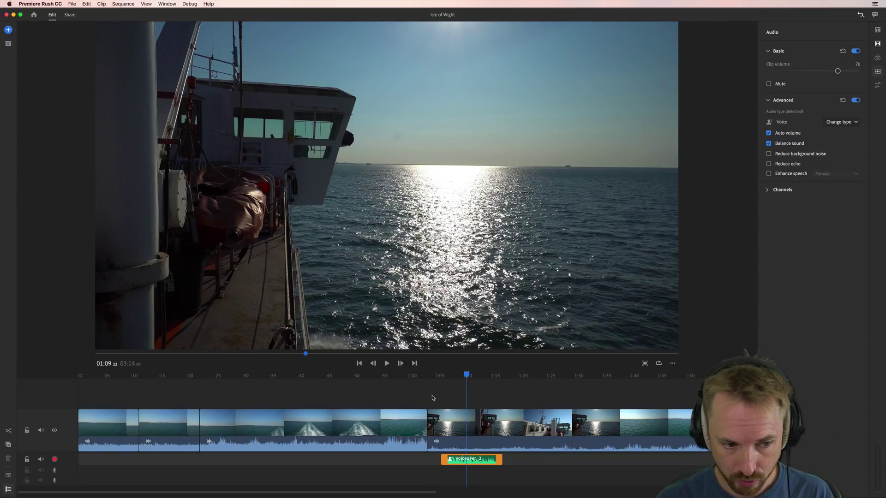
# Step: Mute the main video track's audio and preview the voiceover alone from 01:06
pyautogui.click(41, 430)
pyautogui.press('space')
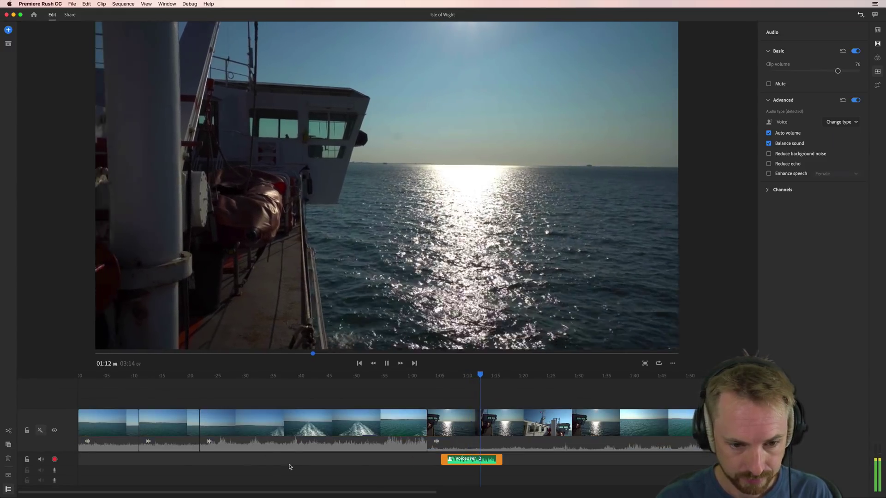
pyautogui.press('space')
pyautogui.click(446, 376)
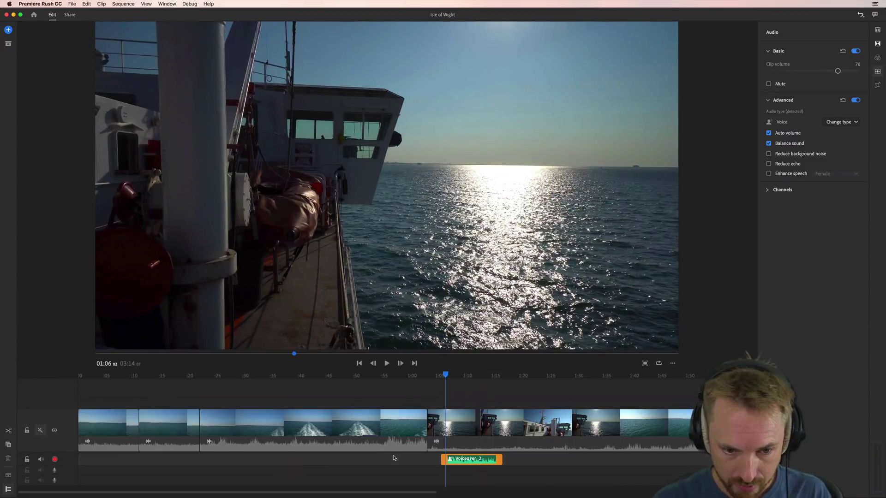
pyautogui.press('space')
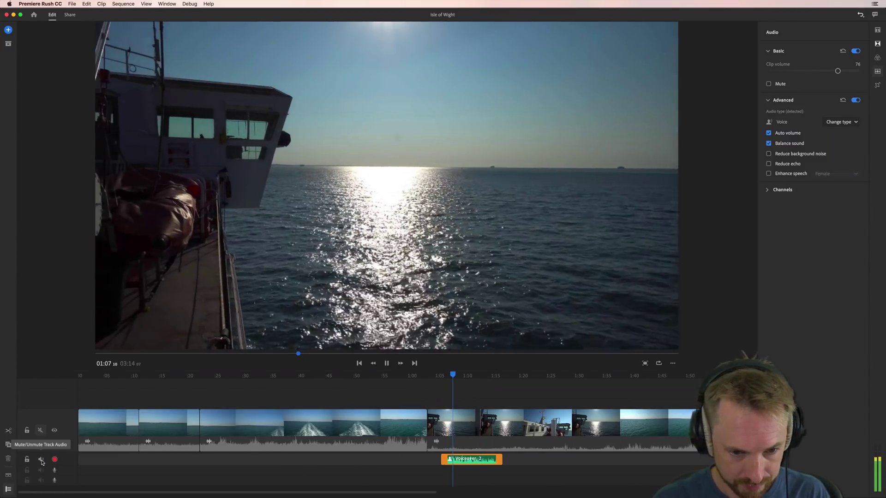
pyautogui.press('space')
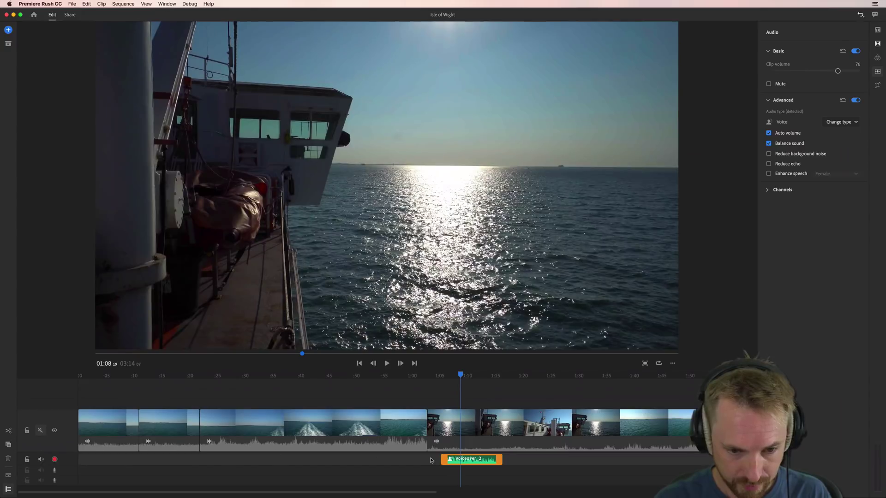
# Step: Place the playhead at 01:05 and start recording a new voiceover
pyautogui.click(506, 429)
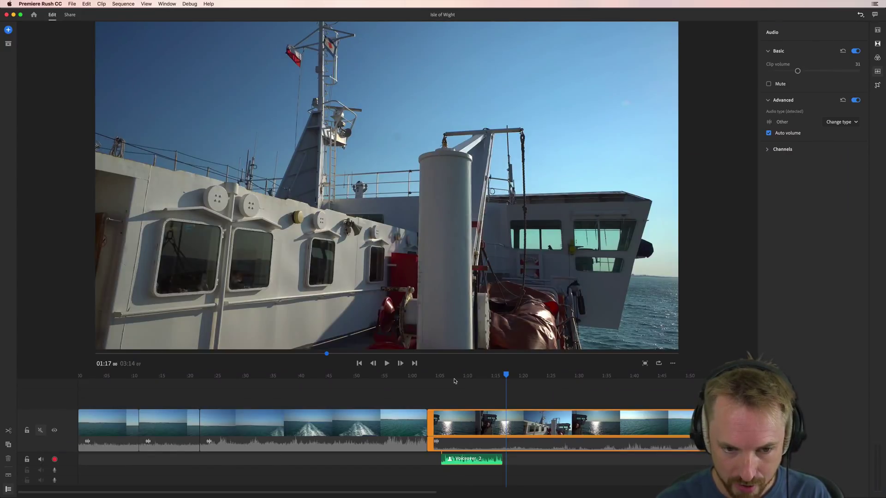
pyautogui.click(454, 379)
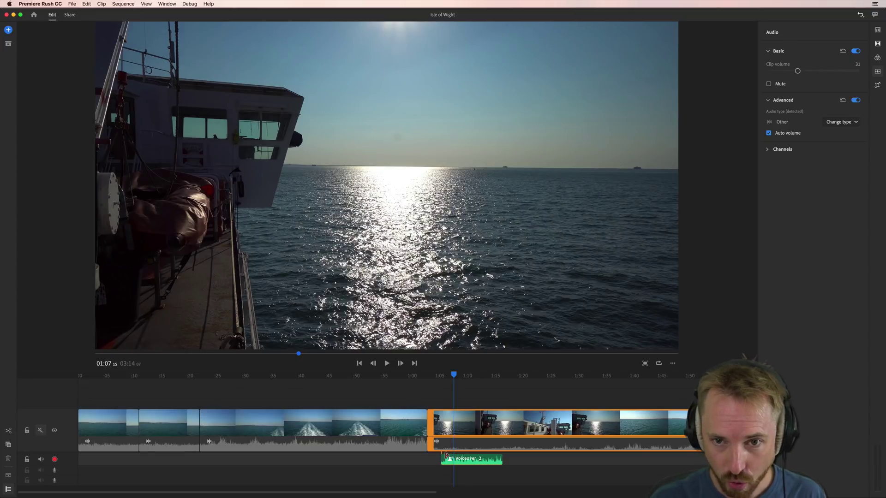
pyautogui.click(441, 378)
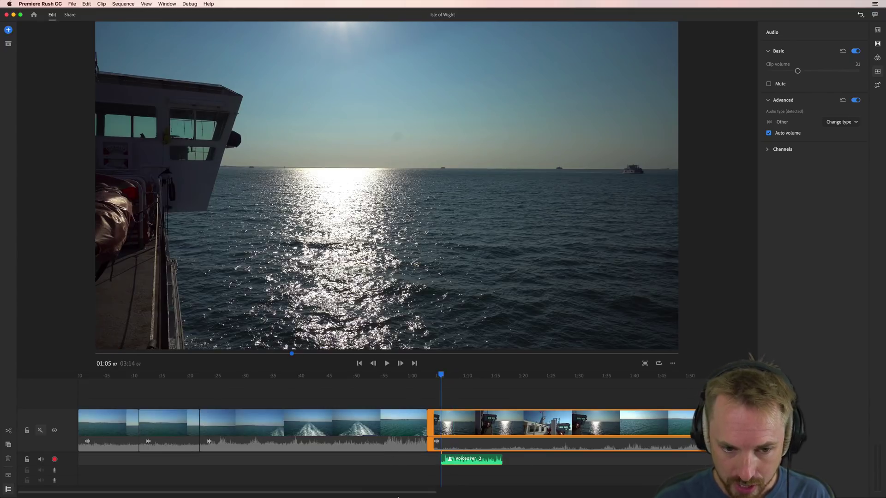
pyautogui.click(55, 460)
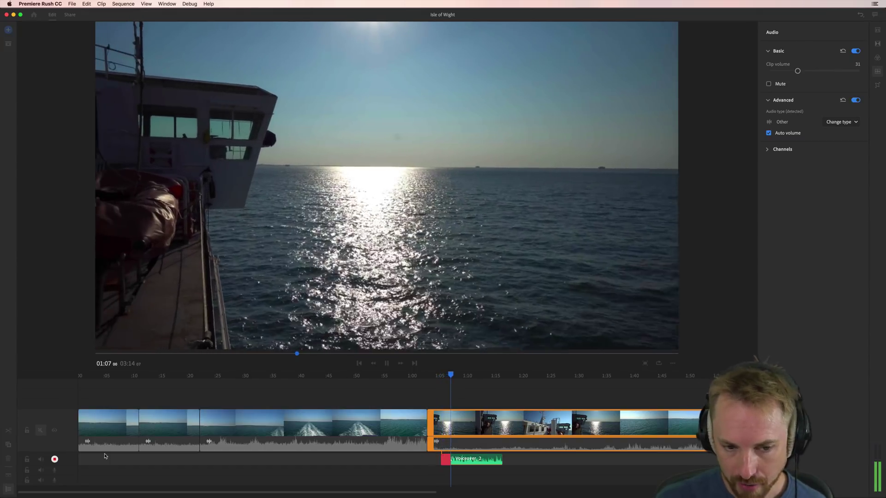
# Step: Stop the voiceover recording
pyautogui.click(55, 459)
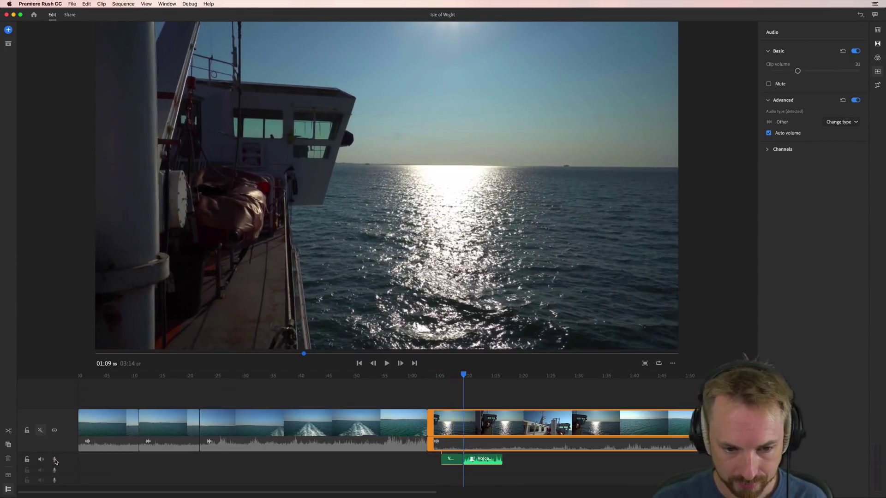
# Step: Select the new Voice clip and play back its opening from 01:05
pyautogui.click(480, 460)
pyautogui.click(455, 375)
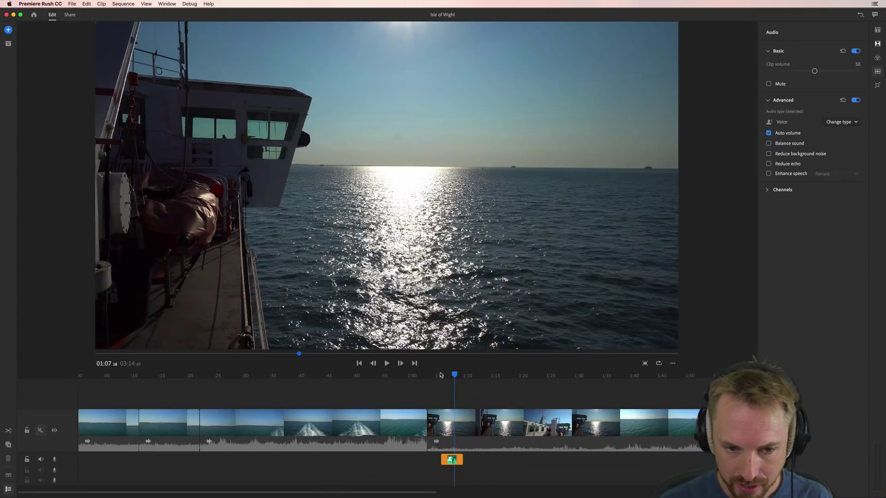
pyautogui.click(440, 376)
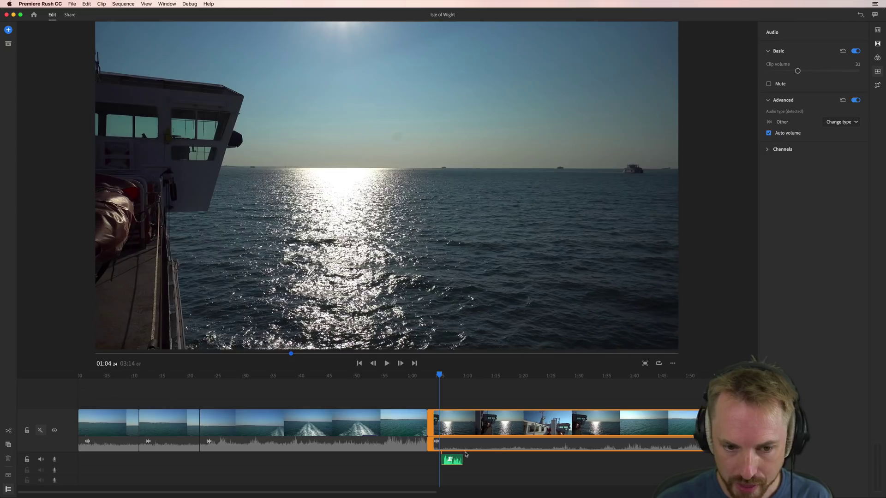
pyautogui.press('space')
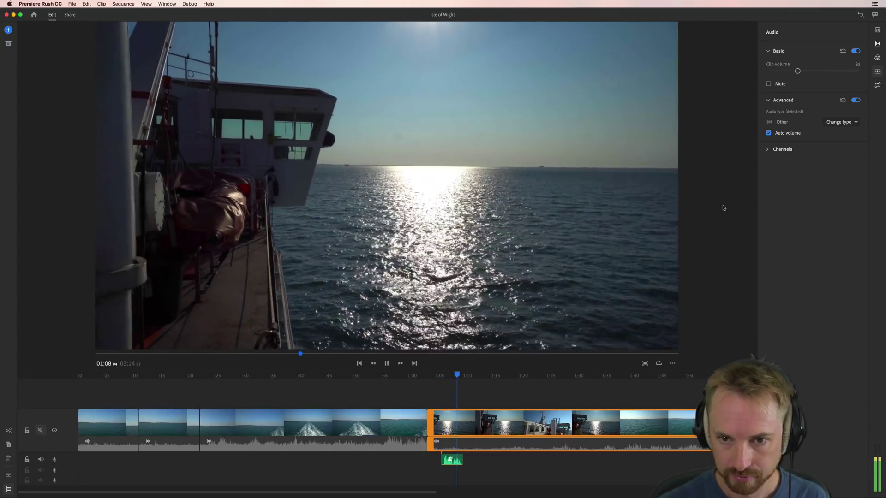
pyautogui.press('space')
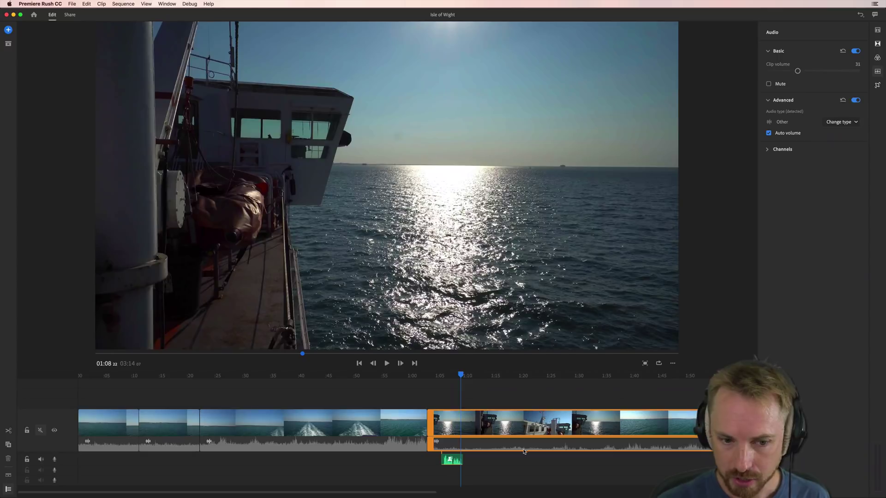
pyautogui.click(450, 460)
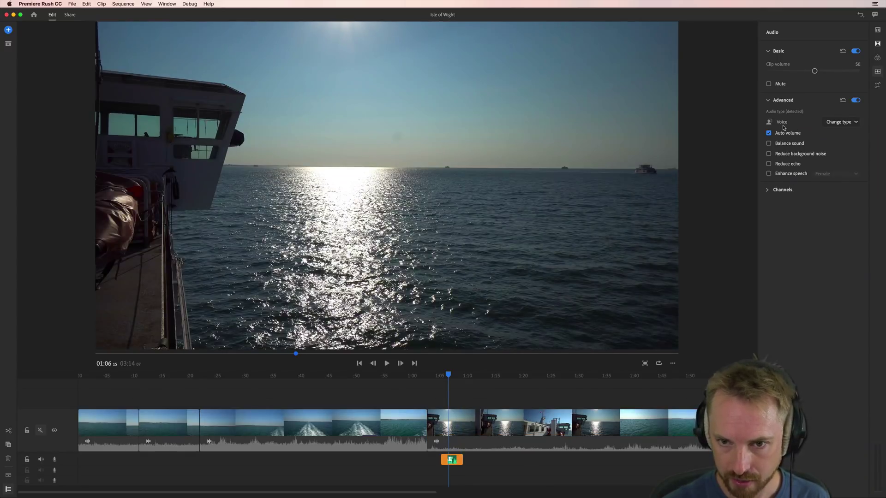
pyautogui.click(440, 376)
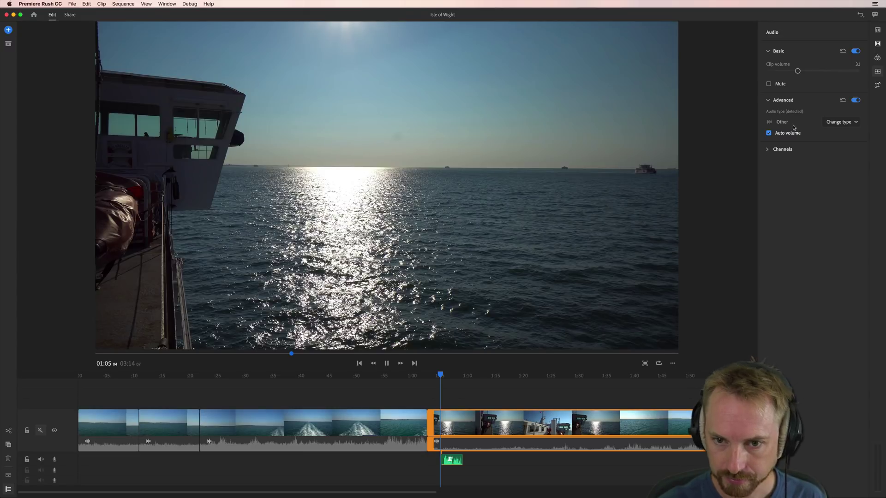
pyautogui.press('space')
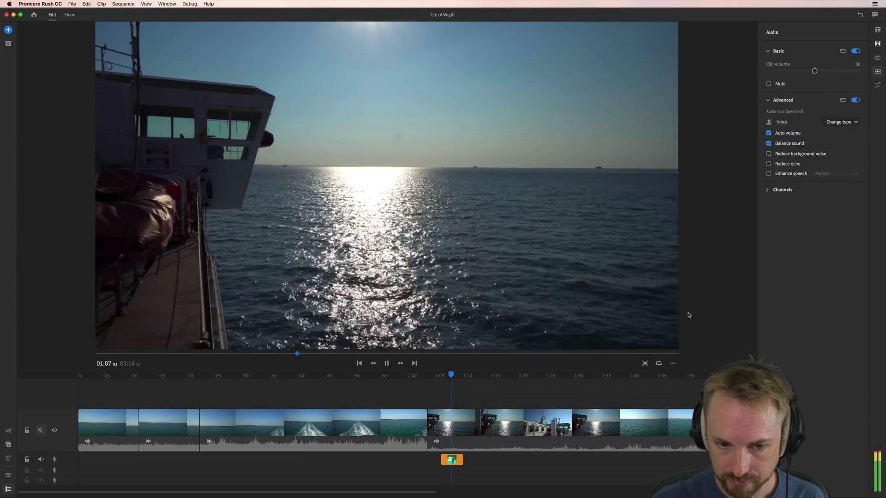
pyautogui.press('space')
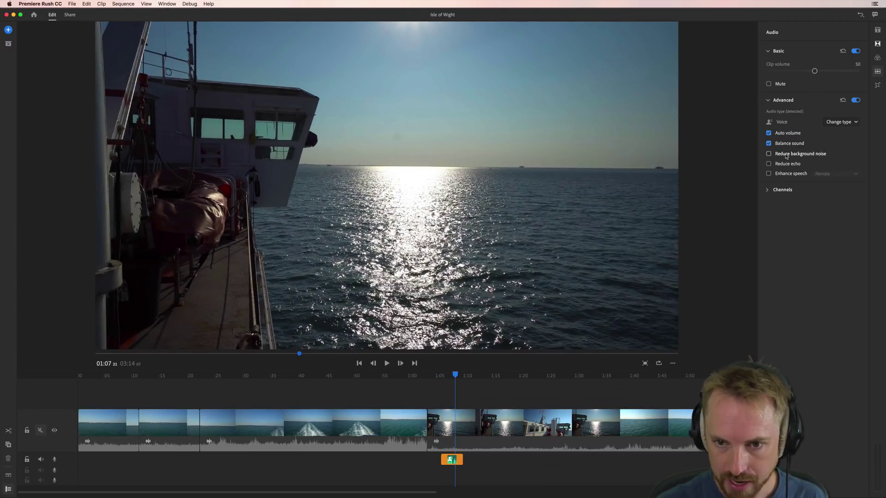
# Step: Turn on Reduce echo at intensity 20 and listen to the result
pyautogui.click(791, 164)
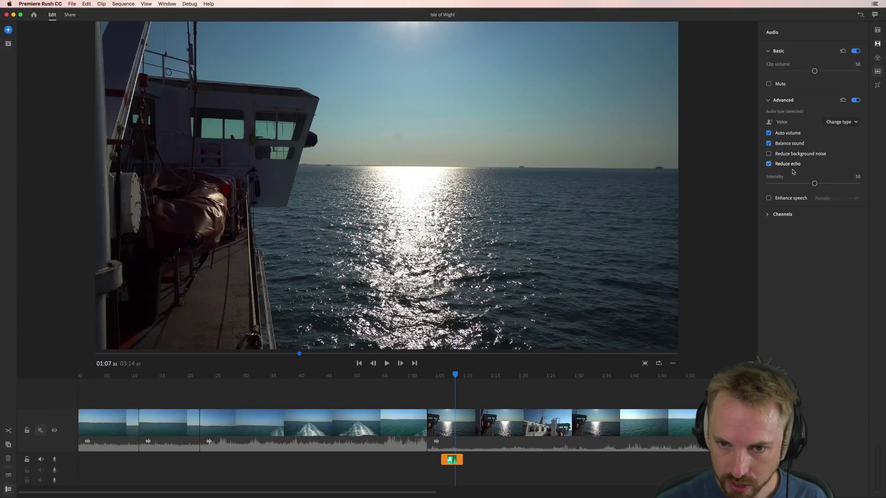
pyautogui.moveTo(794, 184); pyautogui.dragTo(787, 185)
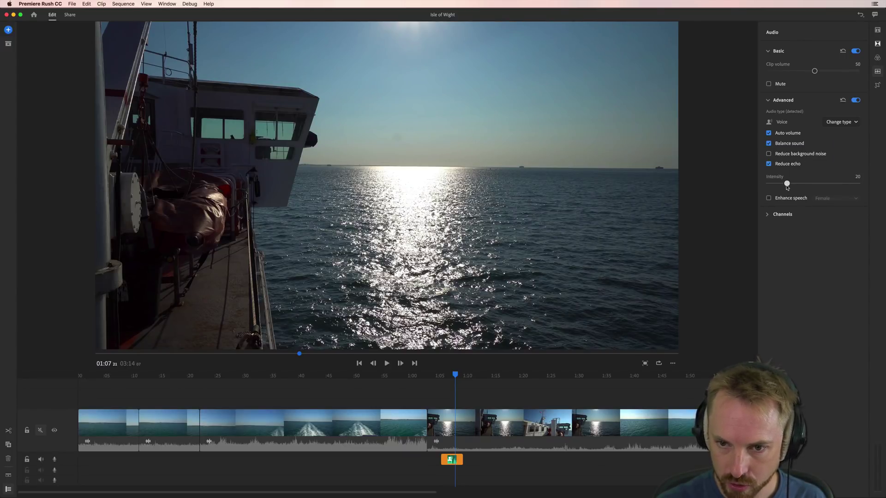
pyautogui.click(441, 375)
pyautogui.click(536, 412)
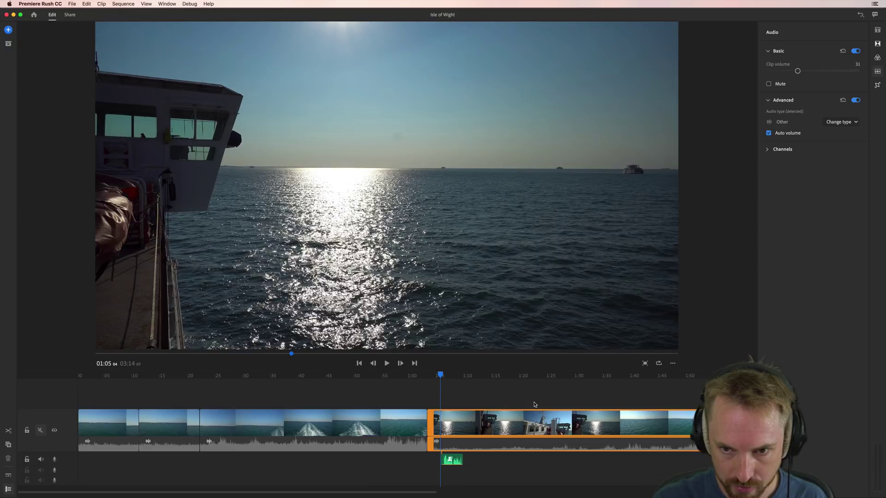
pyautogui.press('space')
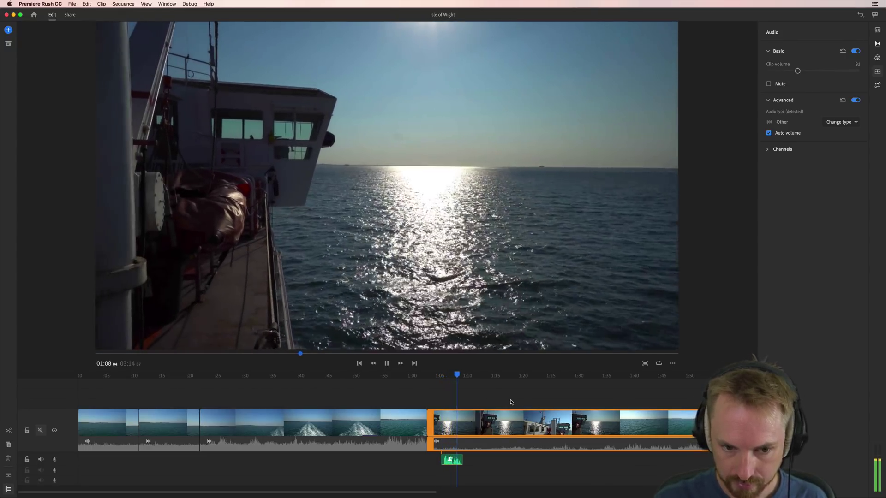
pyautogui.press('space')
pyautogui.click(443, 376)
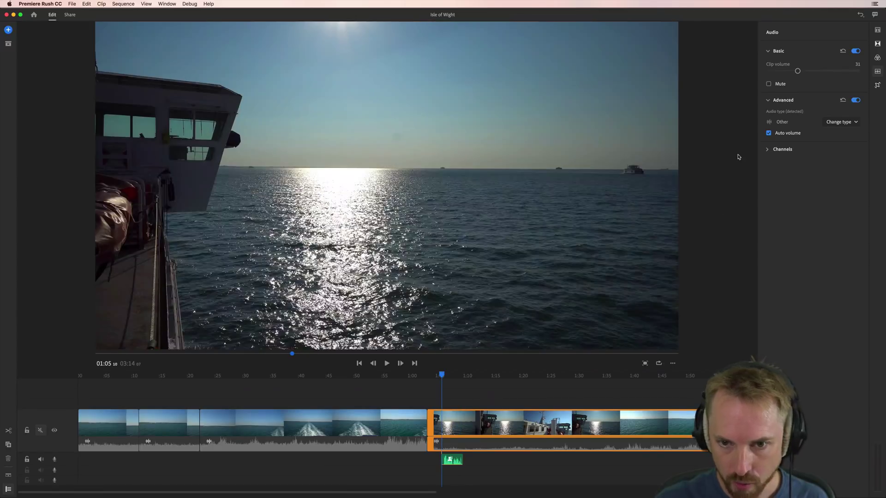
pyautogui.click(449, 462)
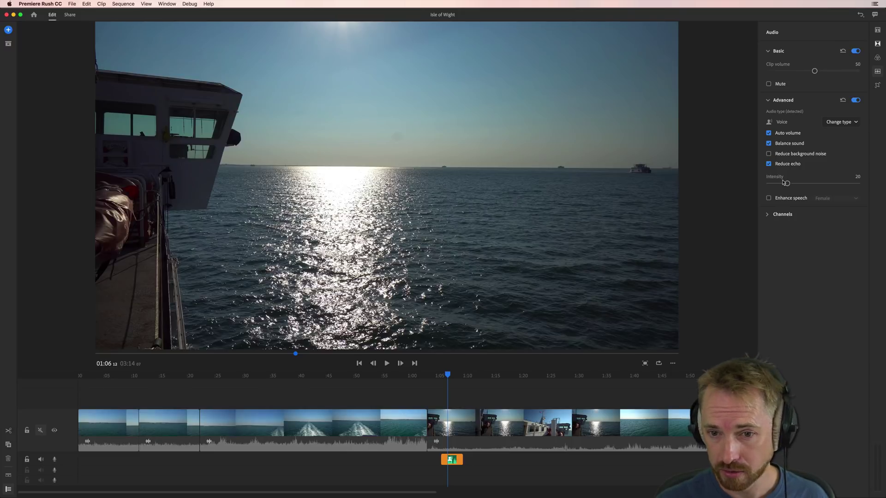
# Step: Try echo reduction intensity 100, then settle it at 15 and replay
pyautogui.moveTo(787, 183); pyautogui.dragTo(857, 183)
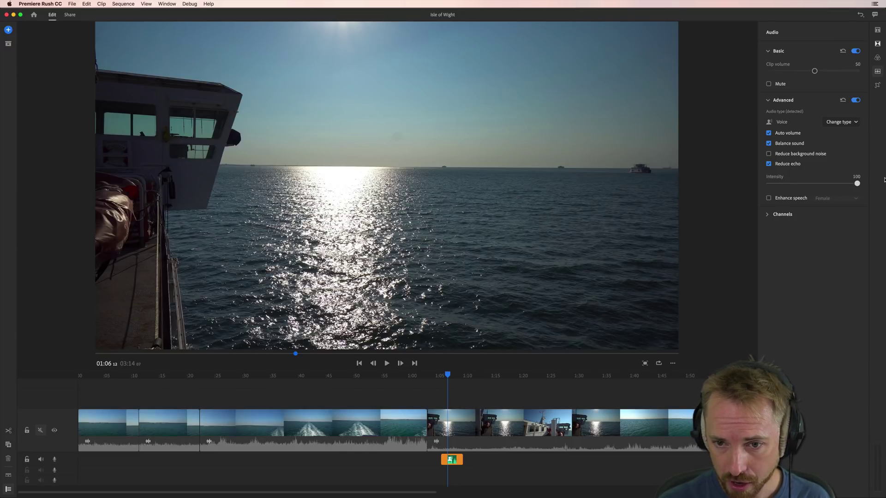
pyautogui.press('space')
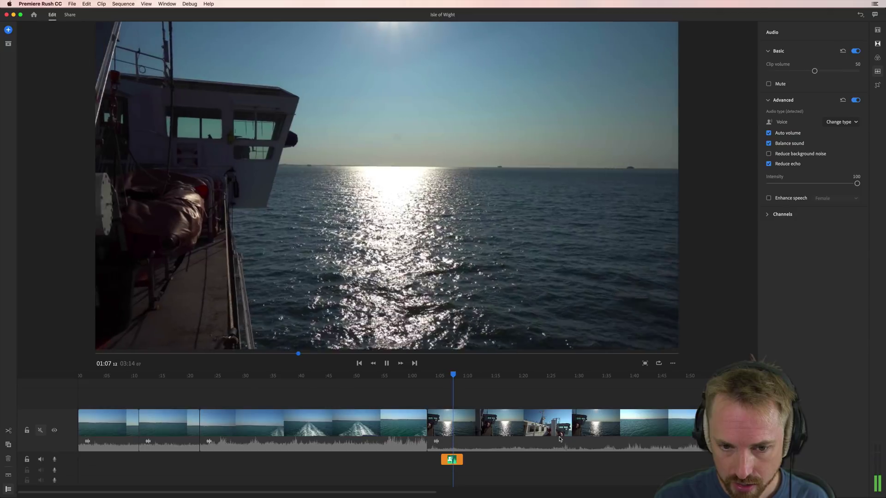
pyautogui.press('space')
pyautogui.click(783, 186)
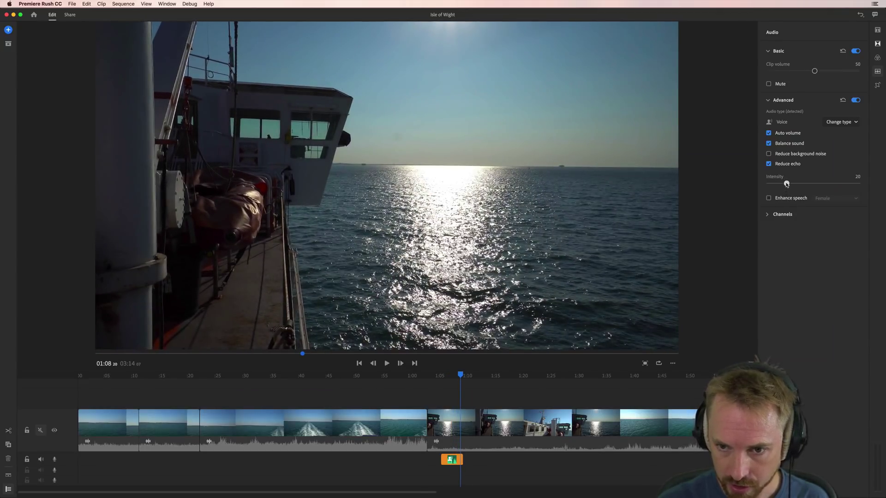
pyautogui.moveTo(787, 184); pyautogui.dragTo(781, 185)
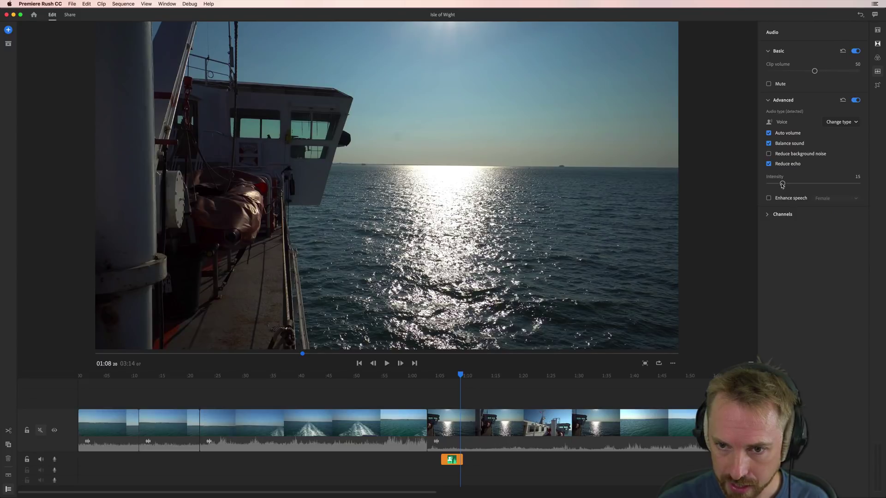
pyautogui.click(442, 376)
pyautogui.press('space')
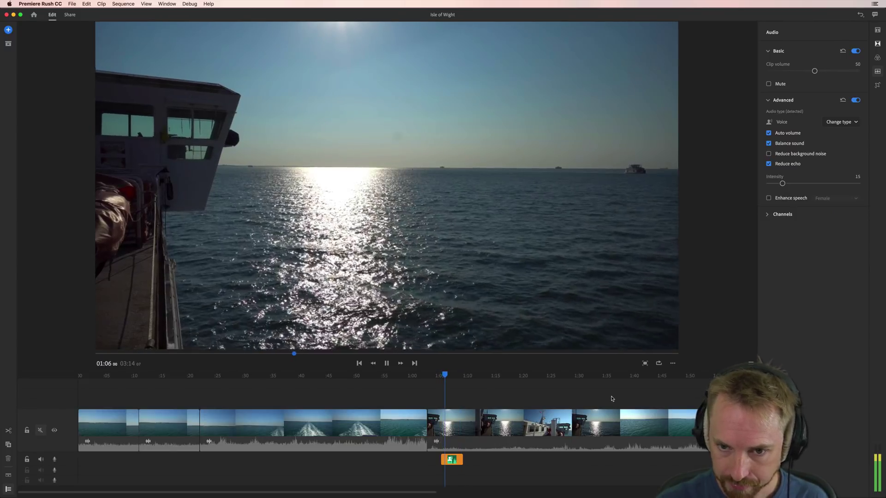
pyautogui.press('space')
# Step: Turn on Enhance speech with the Male voice setting
pyautogui.click(444, 376)
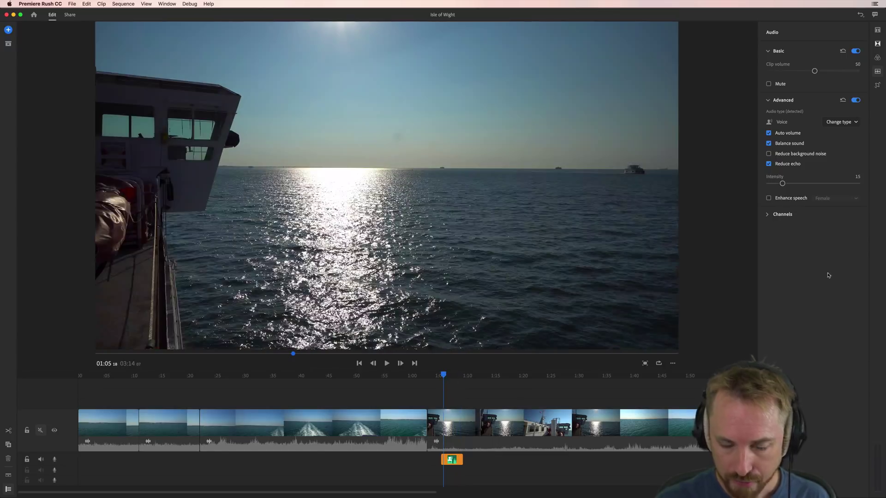
pyautogui.click(783, 200)
pyautogui.click(828, 199)
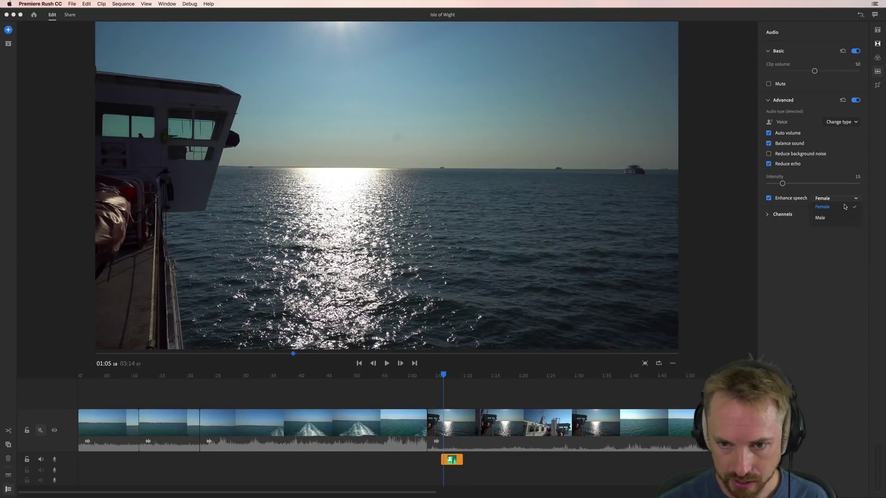
pyautogui.click(833, 221)
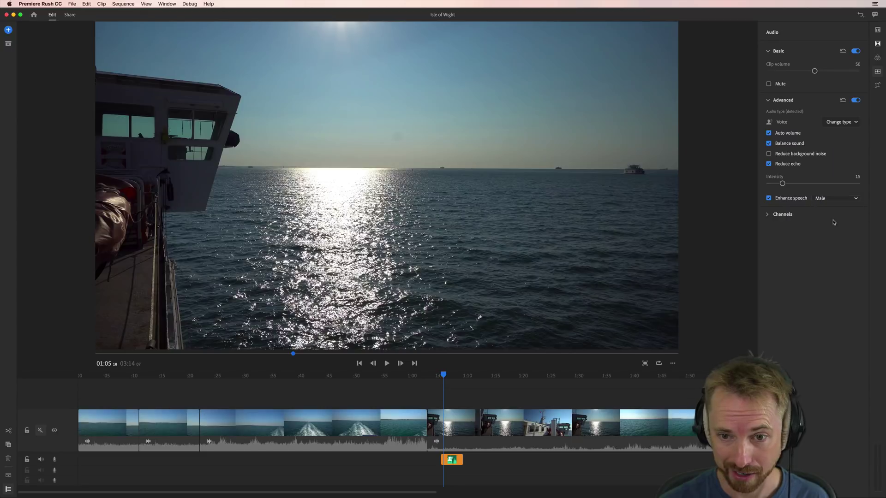
pyautogui.click(442, 379)
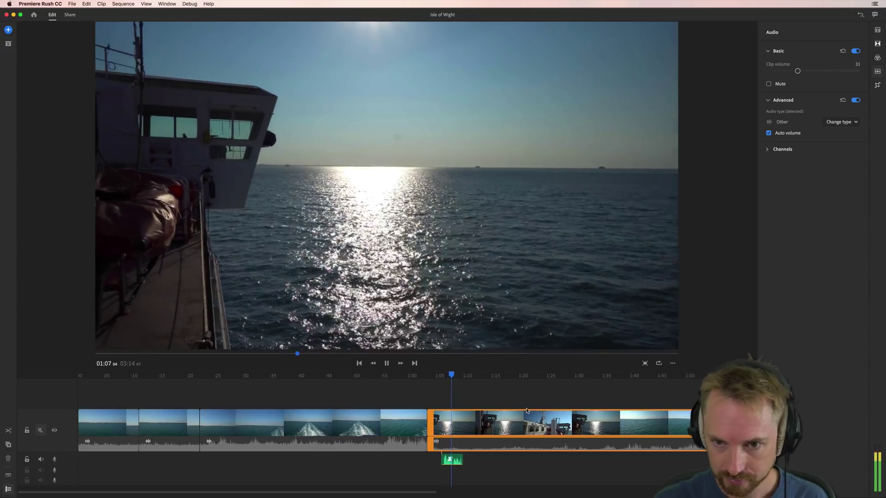
pyautogui.click(442, 376)
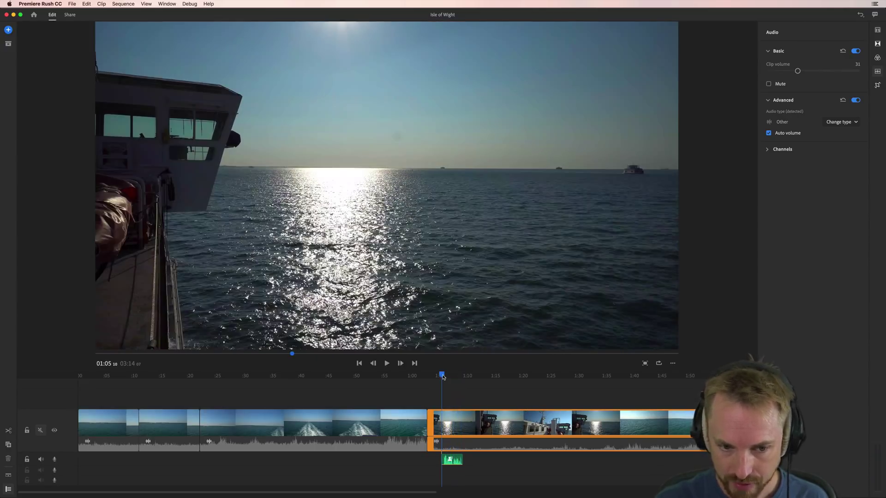
# Step: Compare playback with Enhance speech off and back on
pyautogui.click(451, 460)
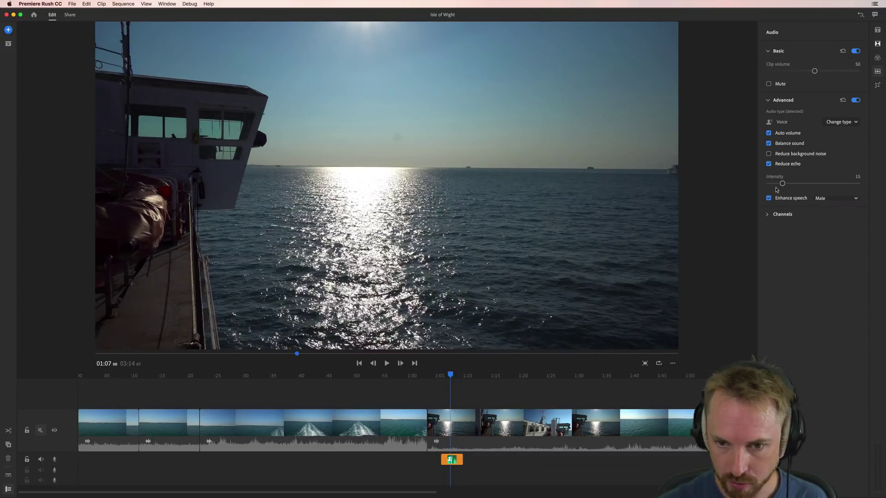
pyautogui.click(770, 198)
pyautogui.press('space')
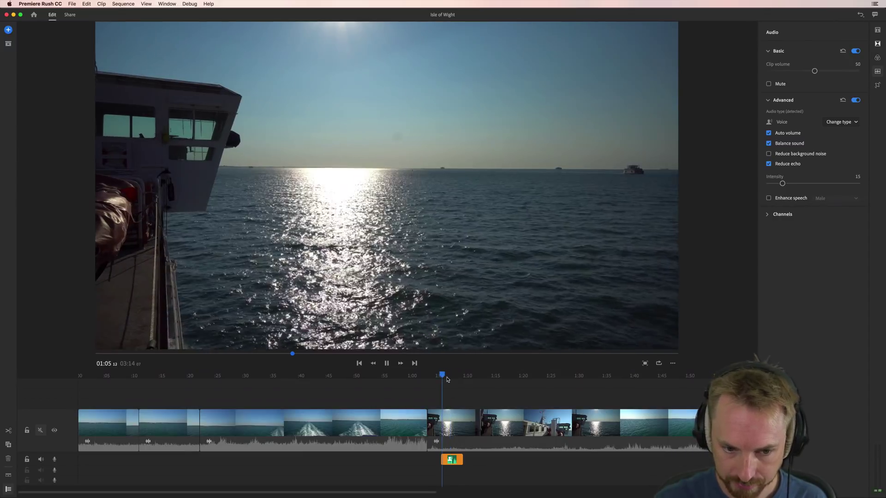
pyautogui.press('space')
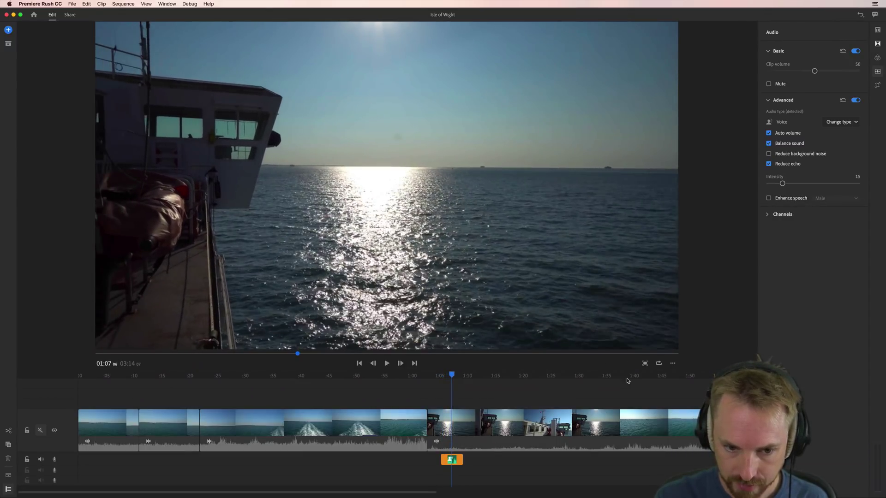
pyautogui.click(769, 198)
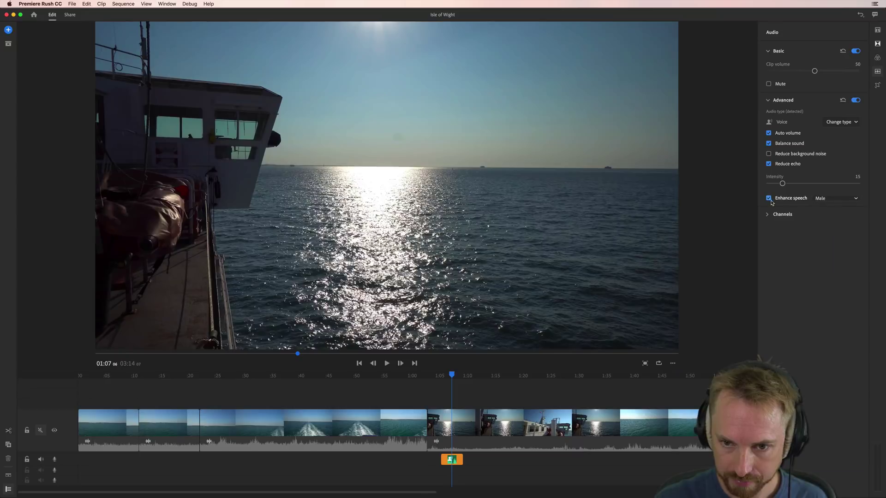
pyautogui.press('space')
pyautogui.press('space')
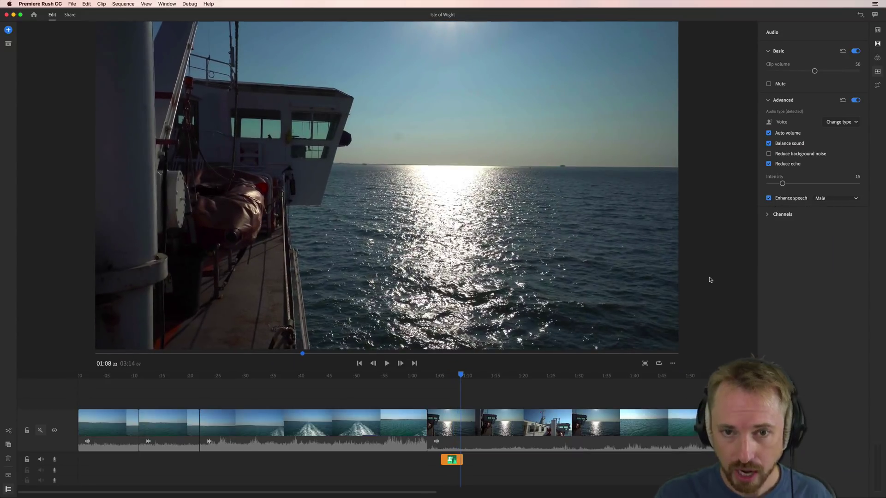
# Step: Expand Channels, switch off the left channel, and play the right channel alone from 01:05
pyautogui.click(769, 215)
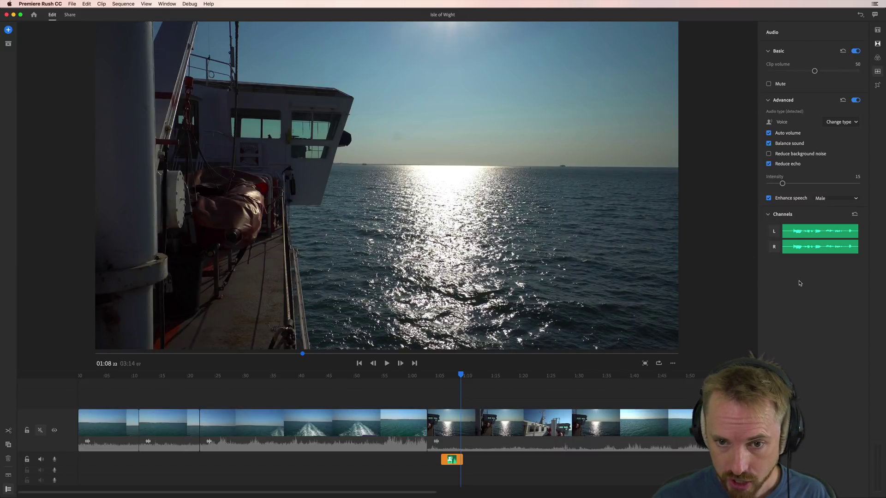
pyautogui.click(777, 233)
pyautogui.click(441, 376)
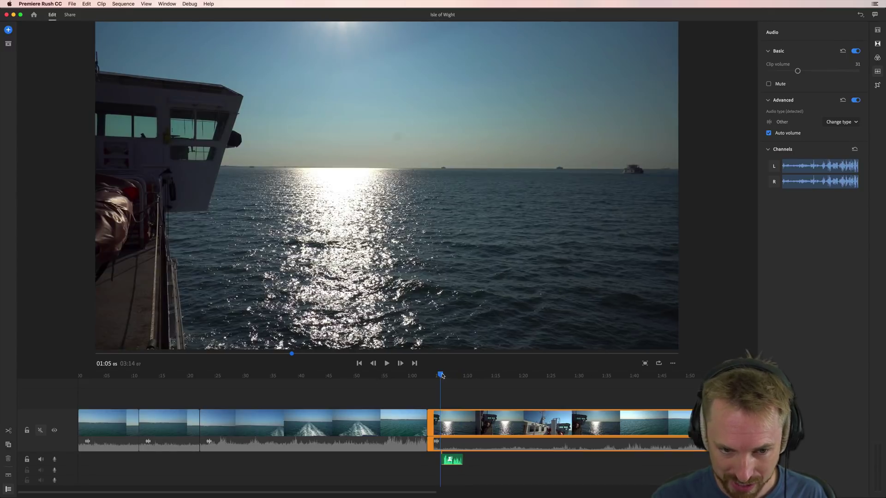
pyautogui.click(456, 460)
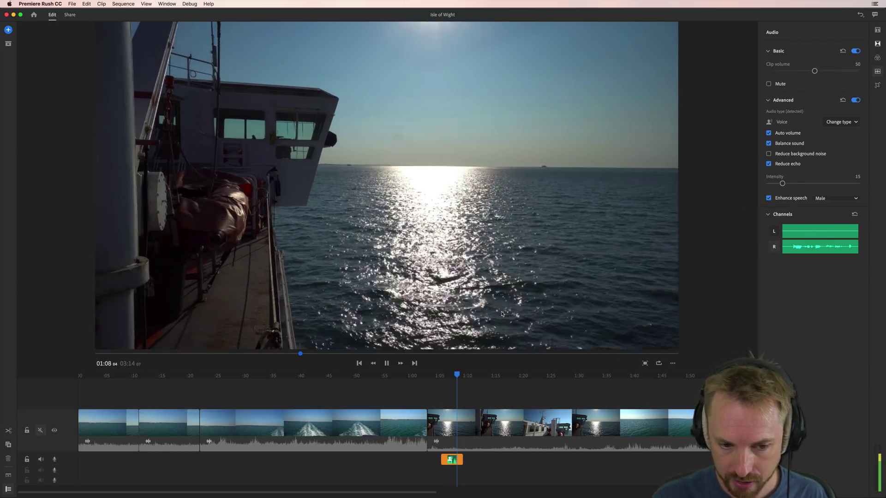
pyautogui.click(443, 376)
pyautogui.press('space')
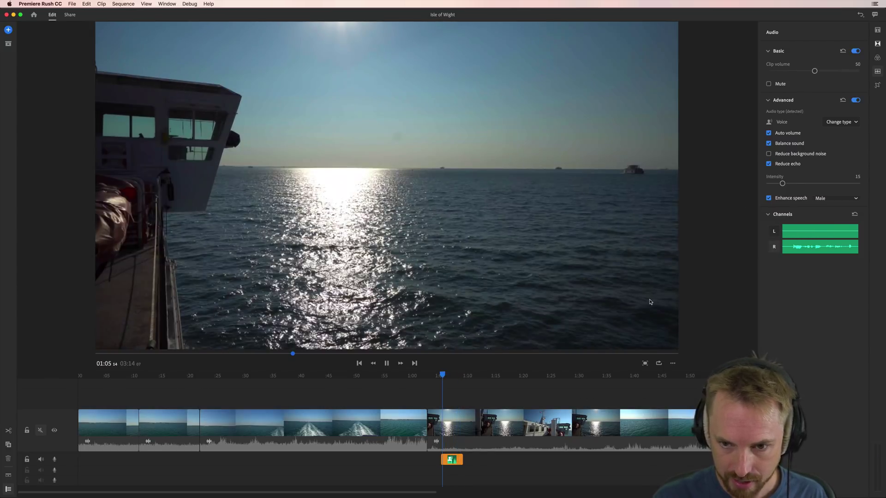
pyautogui.press('space')
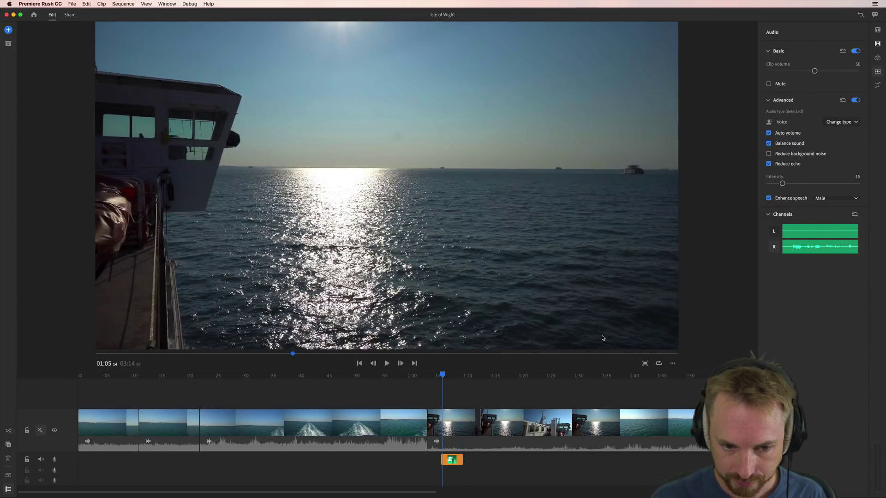
pyautogui.click(388, 367)
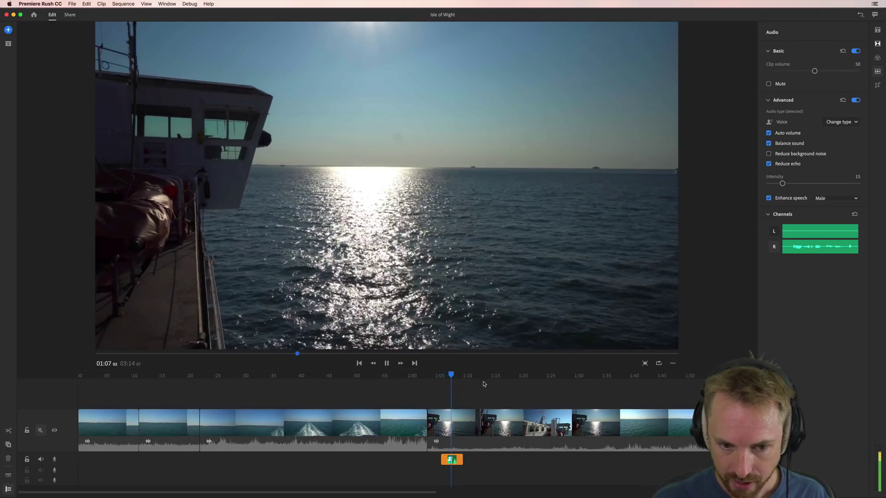
pyautogui.click(445, 375)
# Step: Restore the left channel, test the right channel off and on, then collapse Channels
pyautogui.click(774, 232)
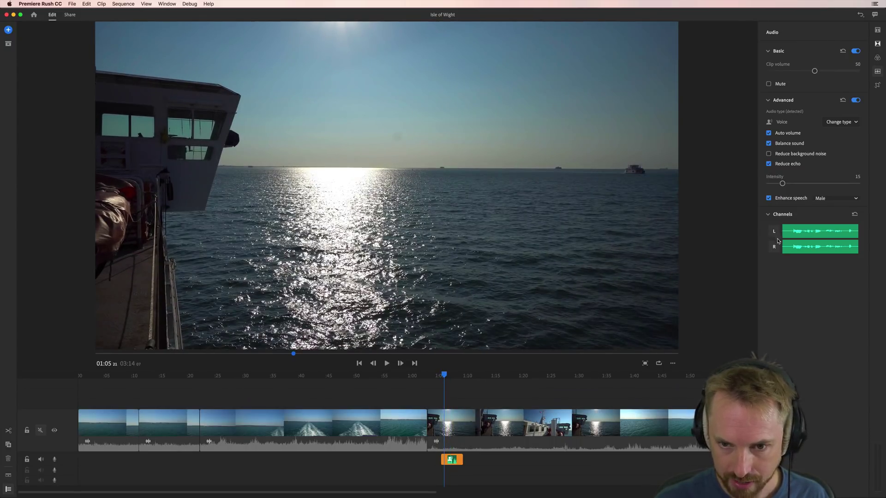
pyautogui.press('space')
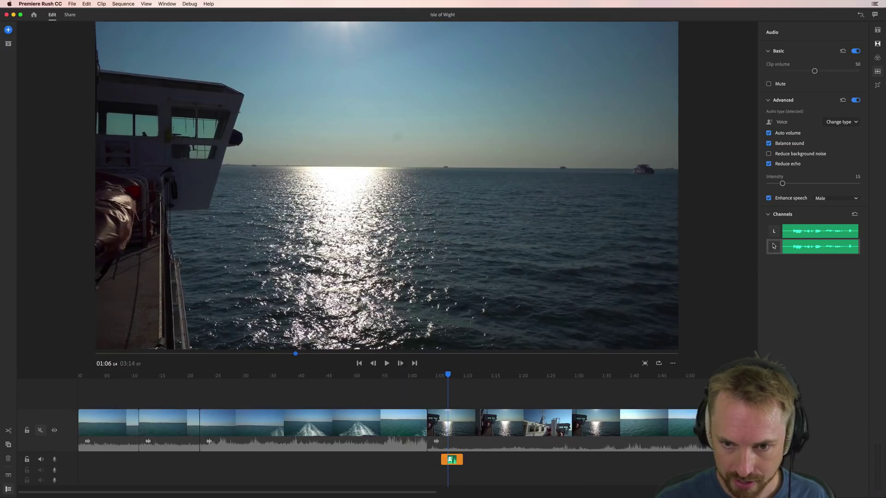
pyautogui.click(773, 247)
pyautogui.press('space')
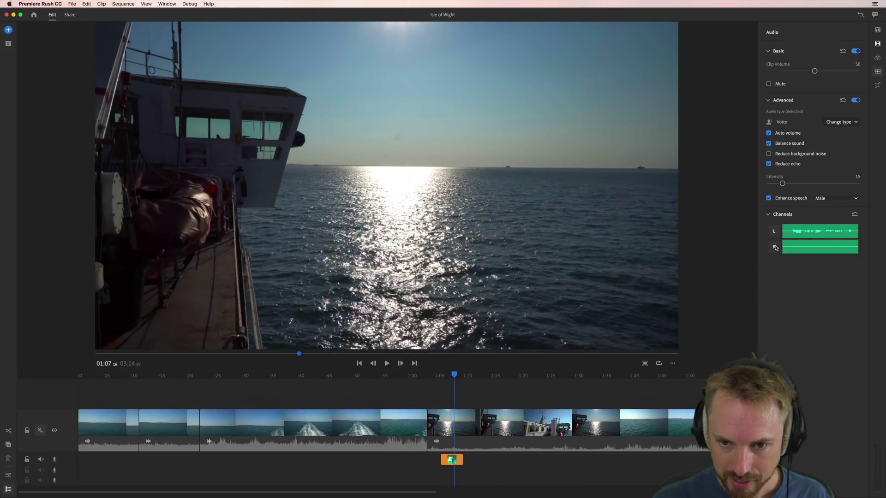
pyautogui.click(774, 247)
pyautogui.click(768, 214)
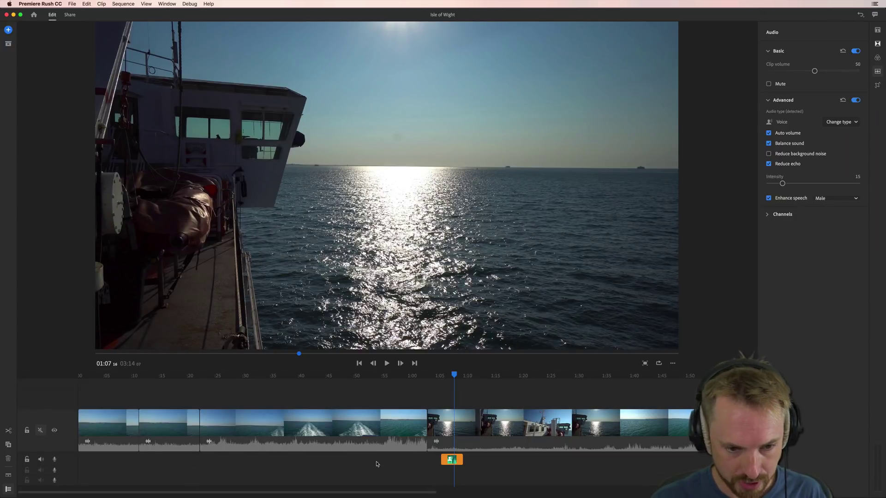
# Step: Unmute the main video track, preview from 1:05, and scroll to the later selfie clips
pyautogui.click(40, 430)
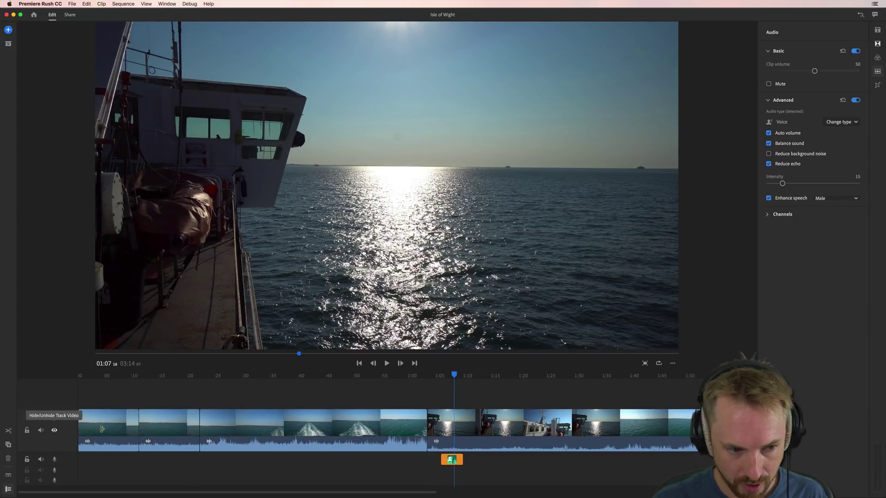
pyautogui.click(442, 376)
pyautogui.press('space')
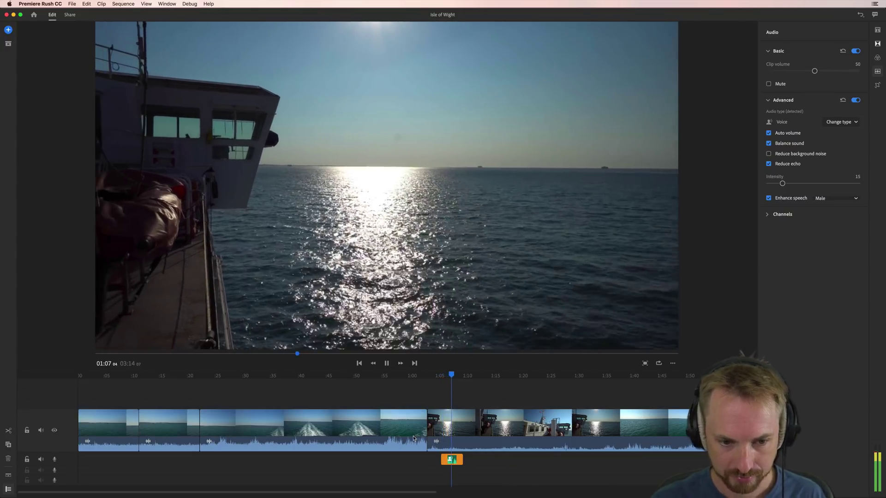
pyautogui.press('space')
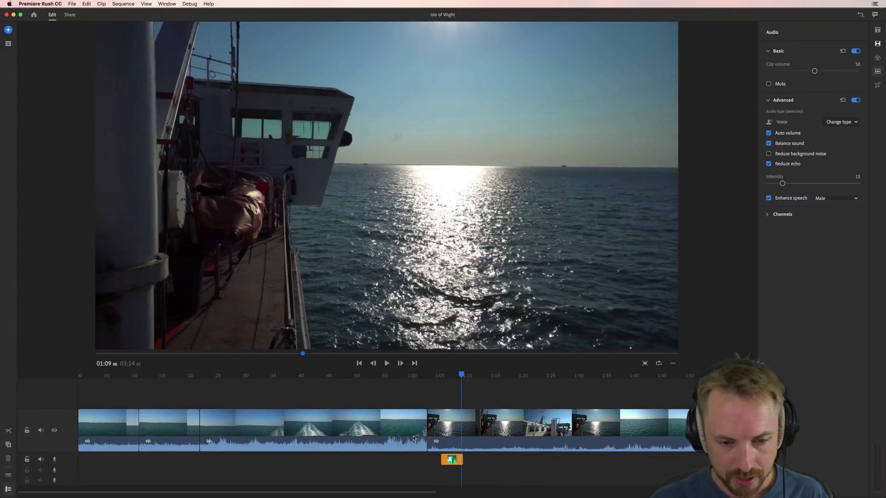
pyautogui.hscroll(10, 474, 444)
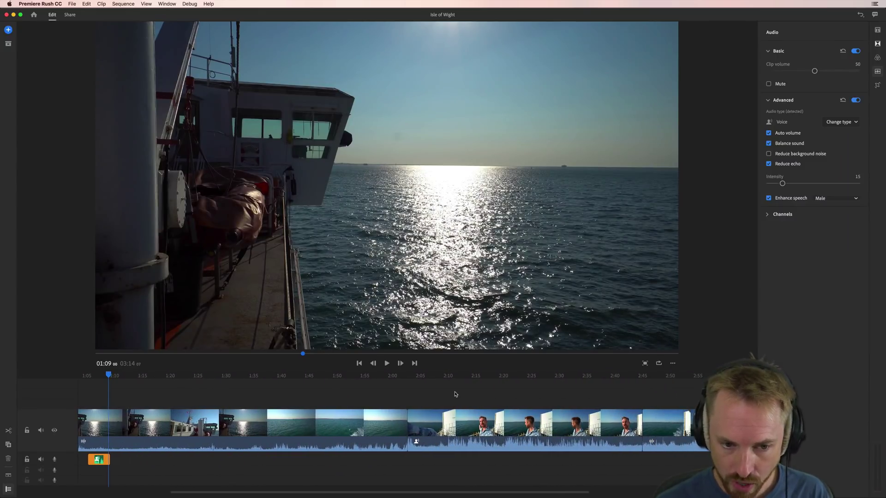
# Step: Select the selfie clip at 02:13 and play it to 02:14
pyautogui.click(466, 377)
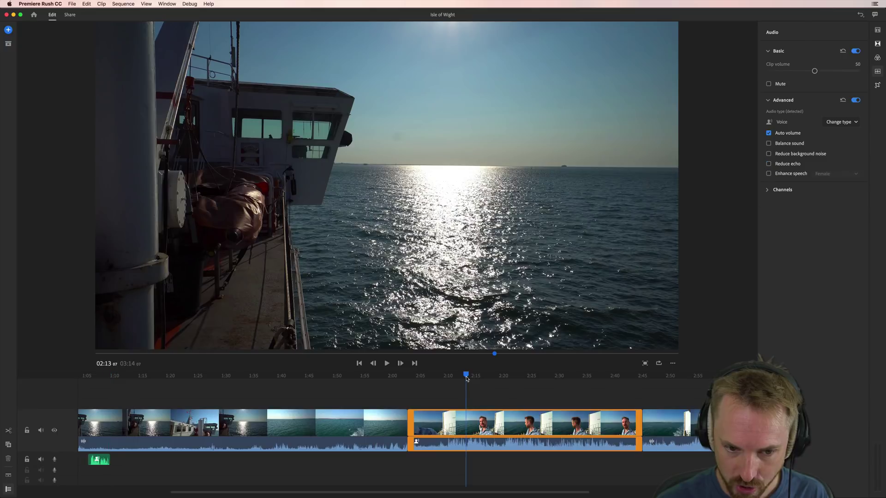
pyautogui.press('space')
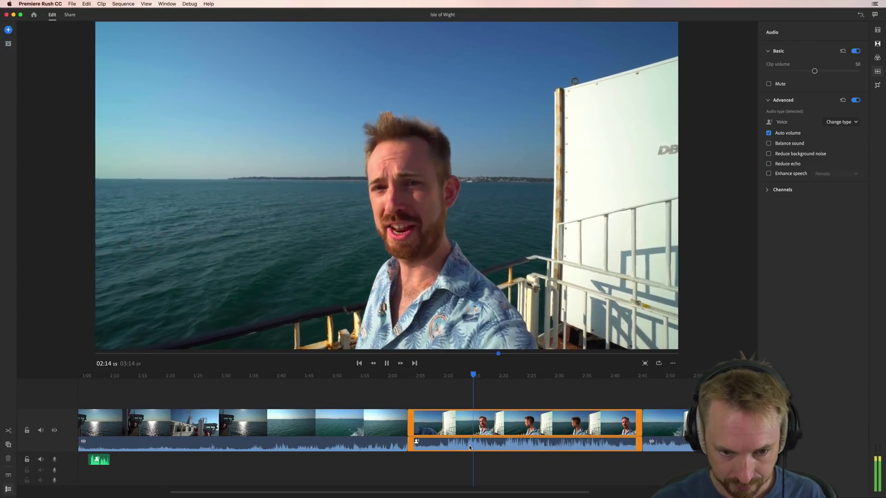
pyautogui.click(470, 447)
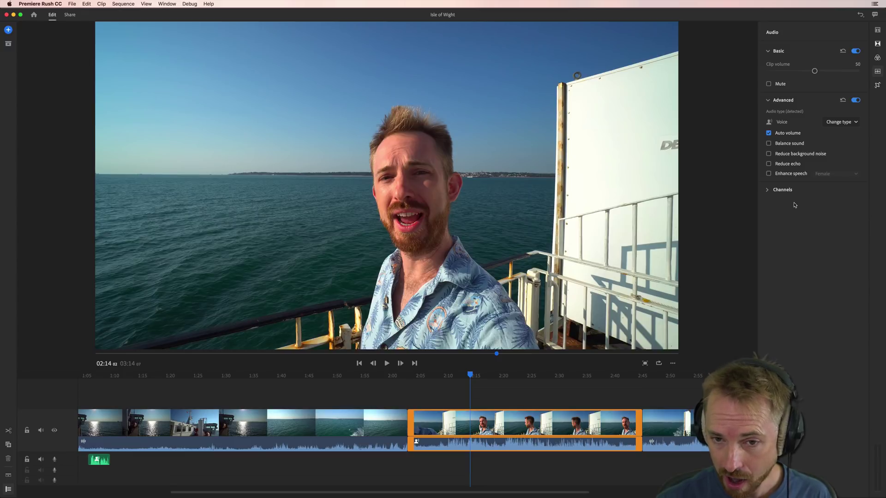
# Step: Turn on Reduce background noise at intensity 50, comparing playback with it off and on
pyautogui.click(786, 156)
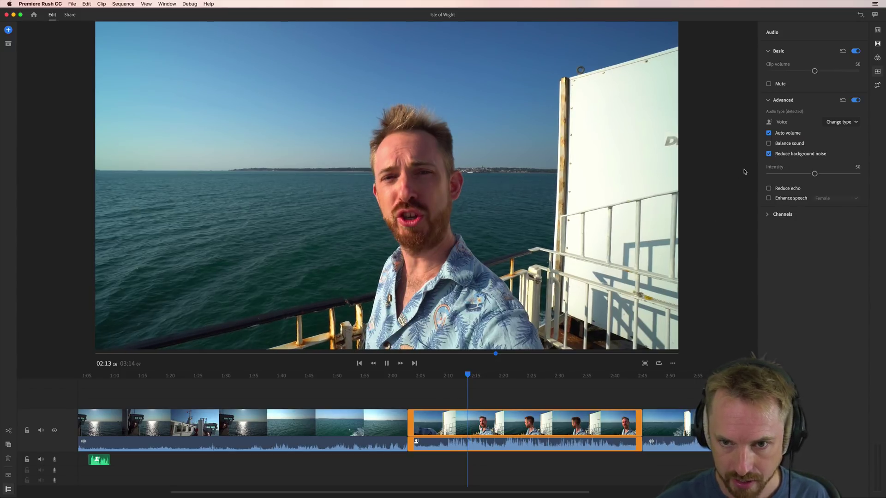
pyautogui.press('space')
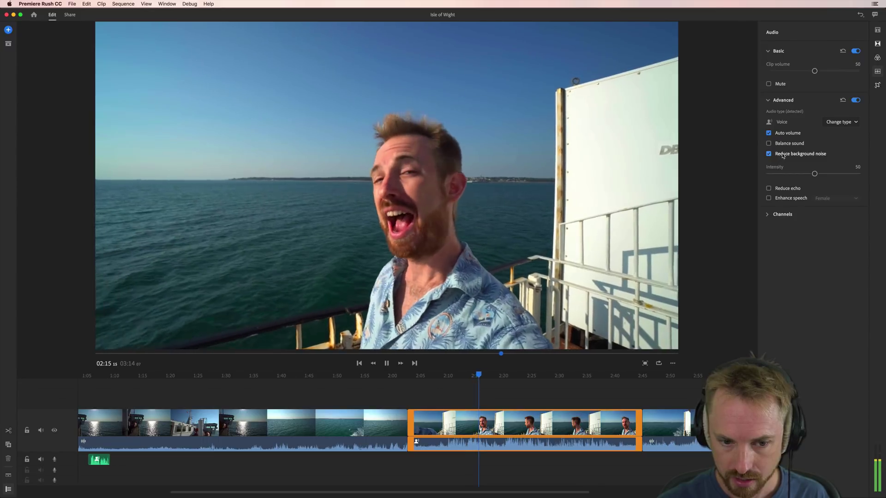
pyautogui.press('space')
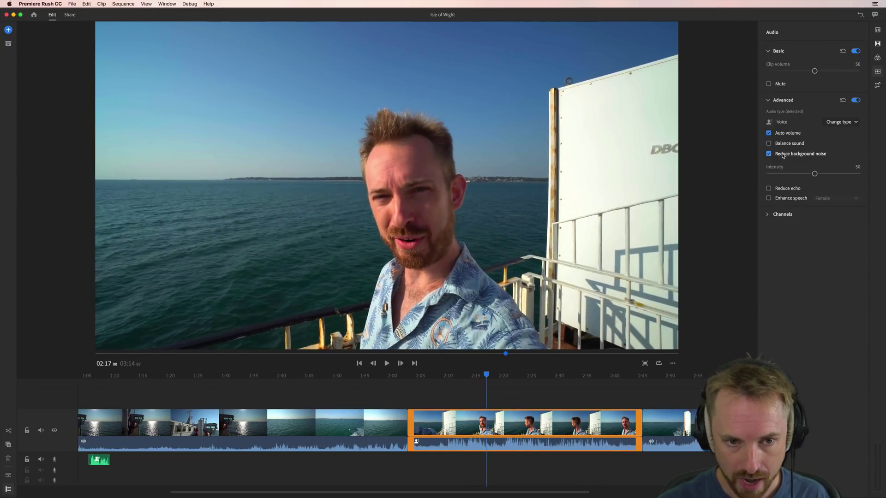
pyautogui.click(783, 156)
pyautogui.press('space')
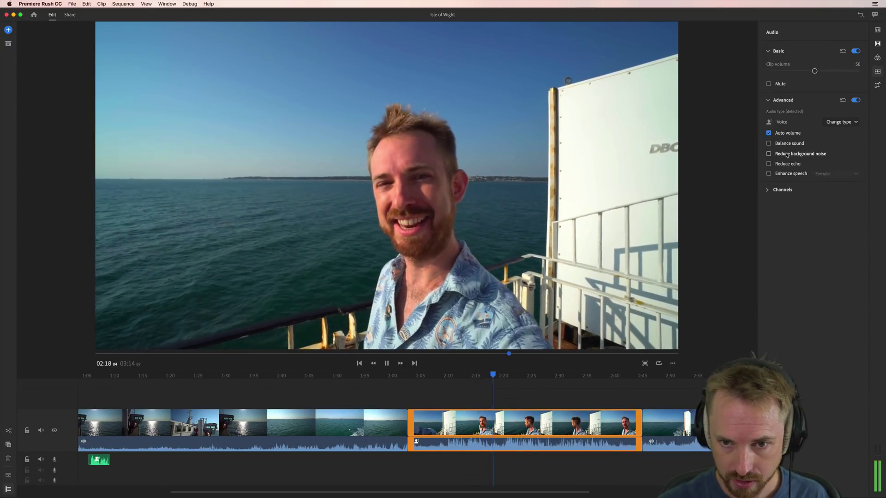
pyautogui.press('space')
pyautogui.click(787, 155)
pyautogui.press('space')
pyautogui.press('space')
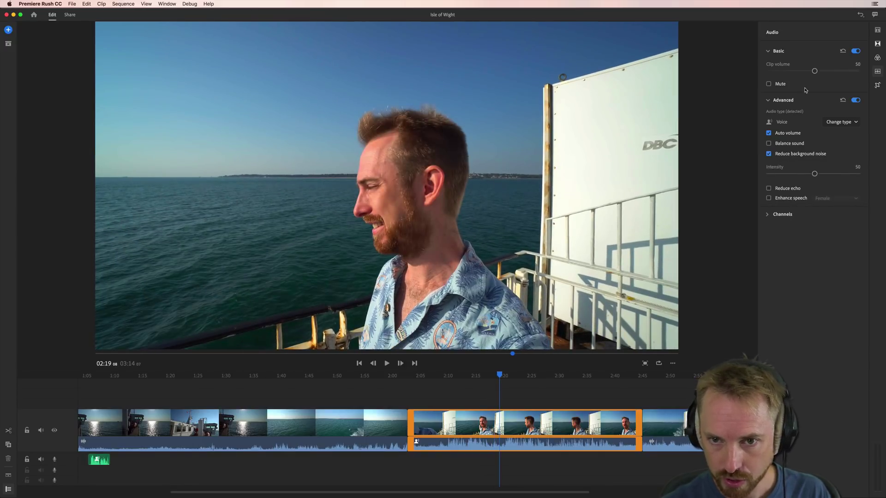
# Step: Turn on Balance sound and Male Enhance speech for the selfie clip, then play from 02:19
pyautogui.click(787, 144)
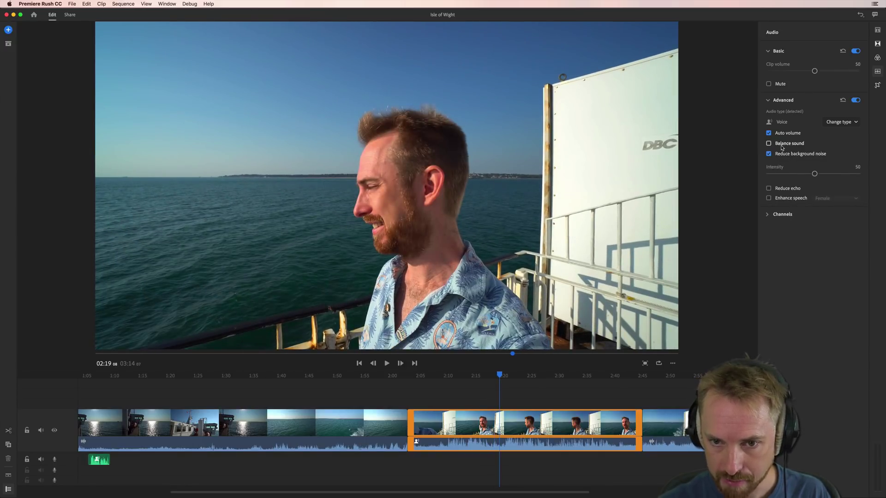
pyautogui.click(791, 200)
pyautogui.click(823, 199)
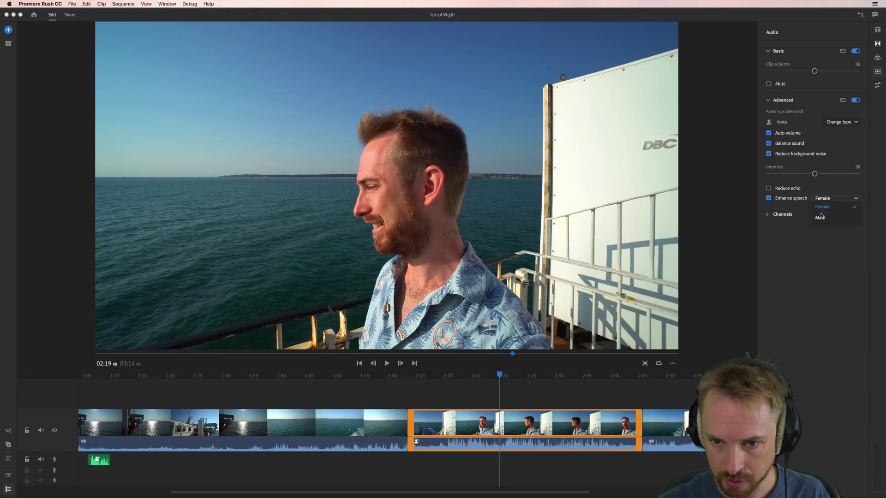
pyautogui.click(821, 209)
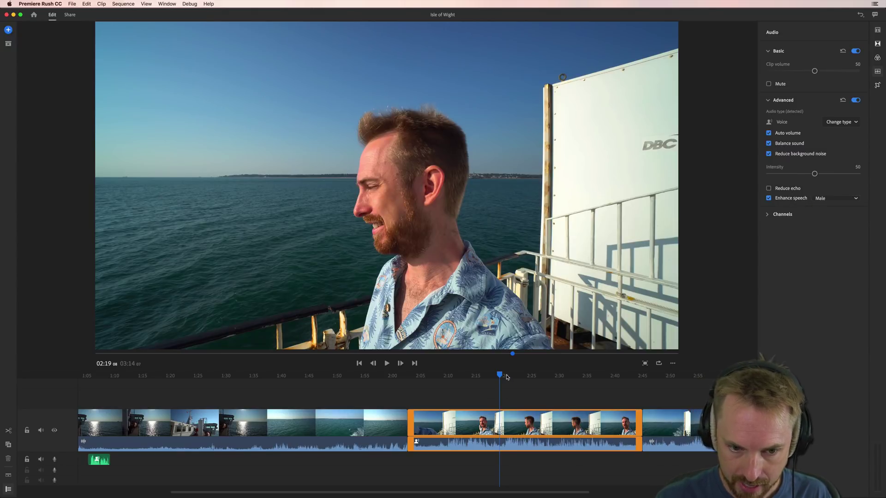
pyautogui.click(506, 391)
pyautogui.press('space')
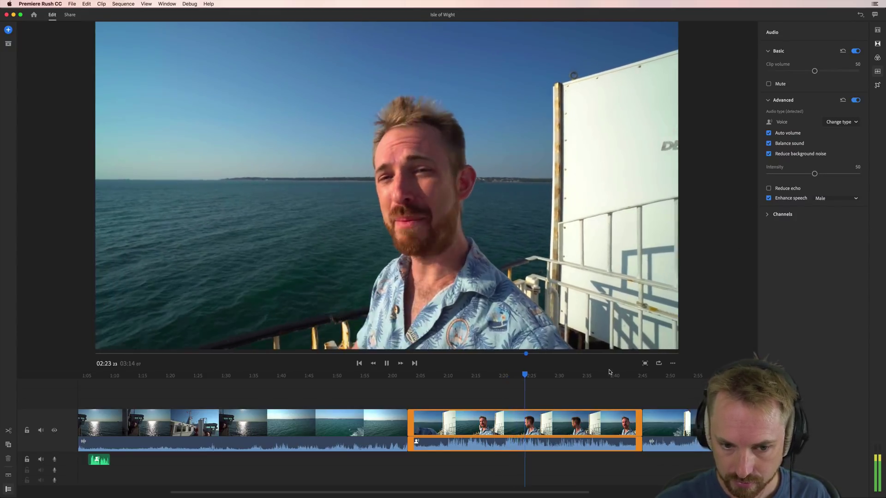
# Step: Raise the noise reduction intensity from 50 to 87 and replay from 02:22 to listen
pyautogui.press('space')
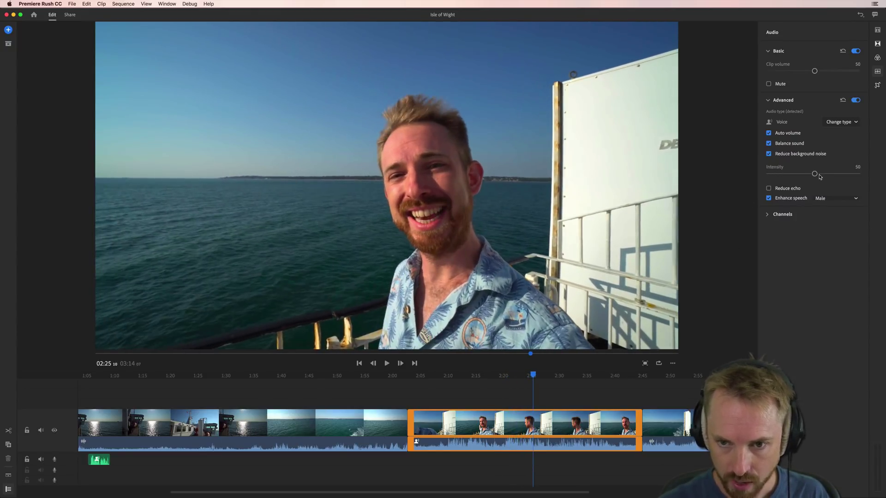
pyautogui.moveTo(814, 174); pyautogui.dragTo(845, 176)
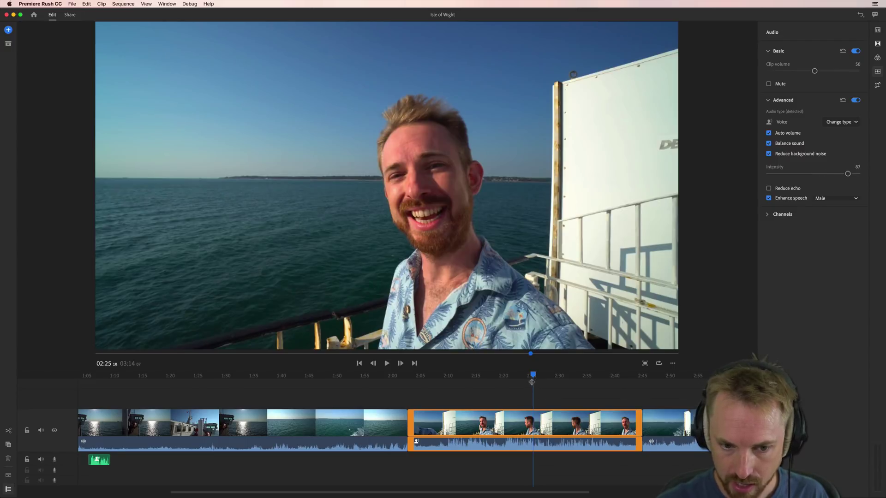
pyautogui.moveTo(532, 383); pyautogui.dragTo(519, 382)
pyautogui.press('space')
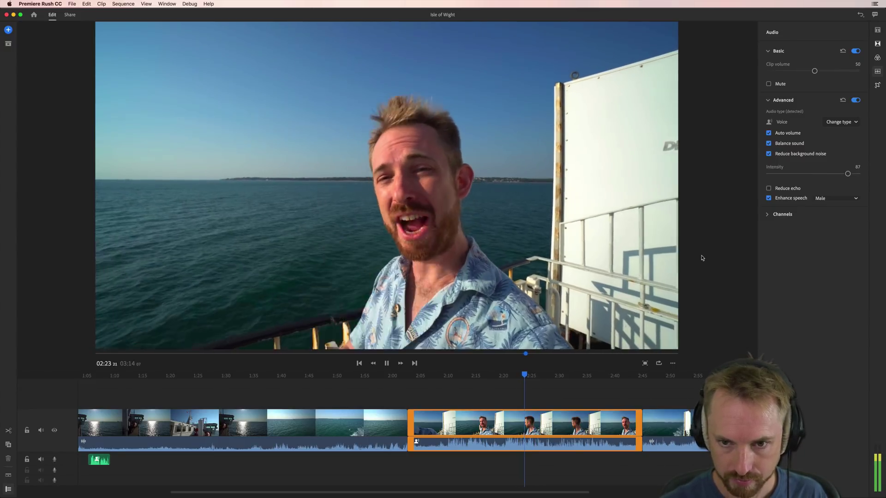
pyautogui.press('space')
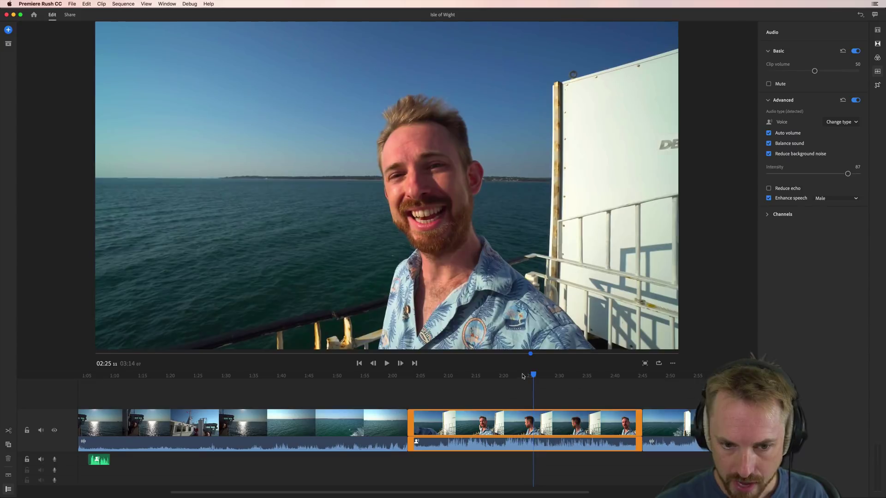
pyautogui.click(522, 375)
pyautogui.press('space')
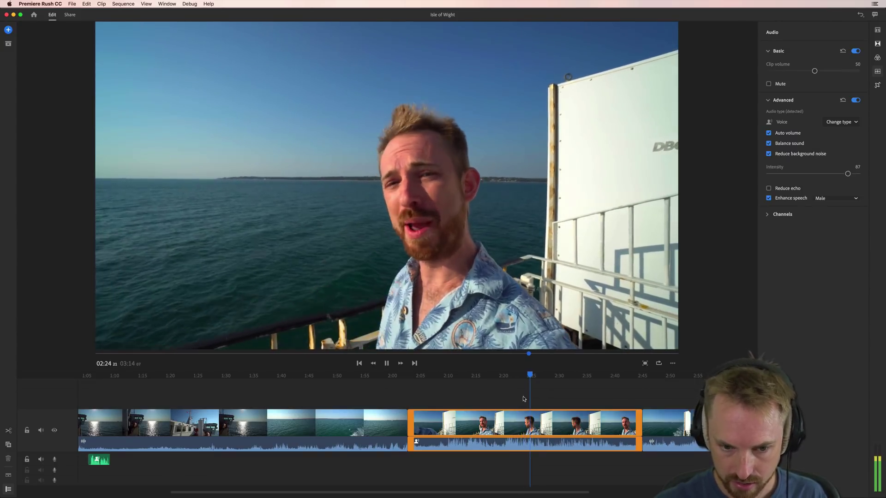
pyautogui.press('space')
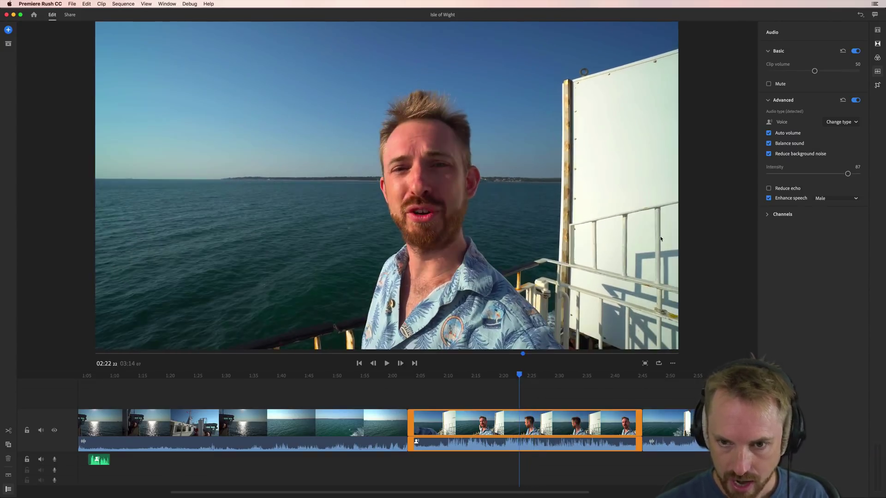
# Step: Compare the section from 02:22 with noise reduction off and on, leaving it on
pyautogui.click(783, 158)
pyautogui.press('space')
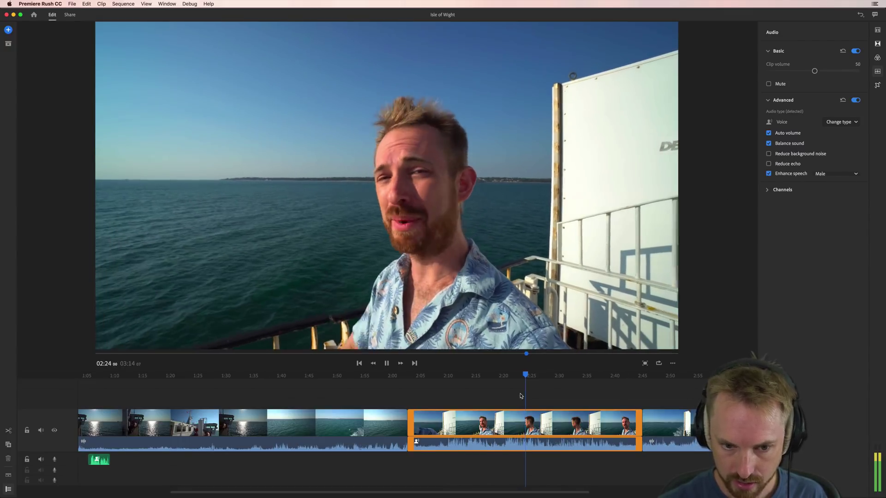
pyautogui.press('space')
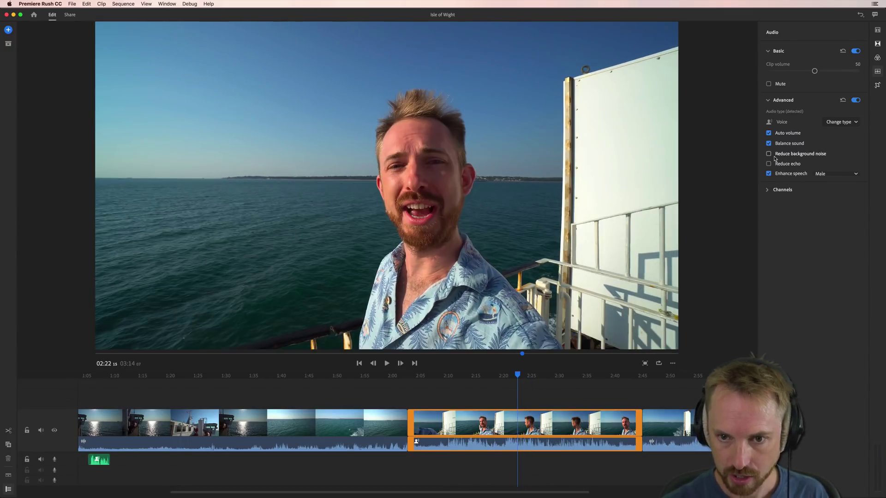
pyautogui.click(776, 155)
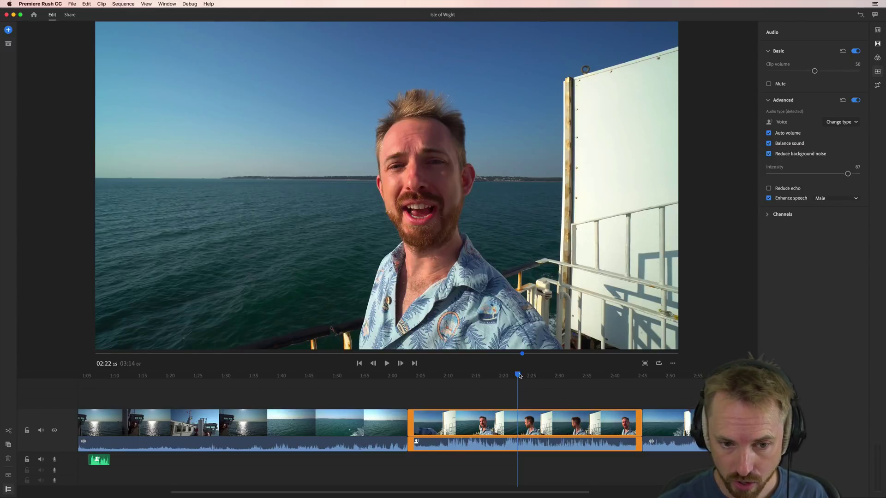
pyautogui.press('space')
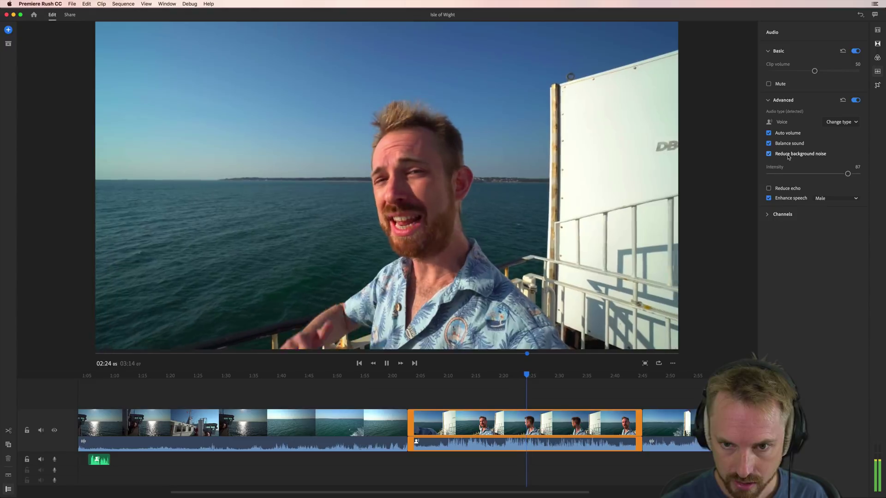
pyautogui.click(788, 158)
pyautogui.click(788, 157)
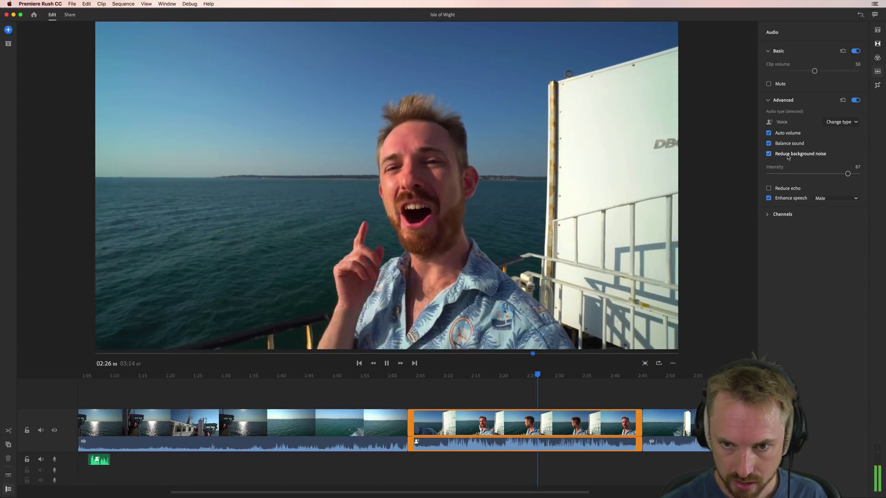
pyautogui.press('space')
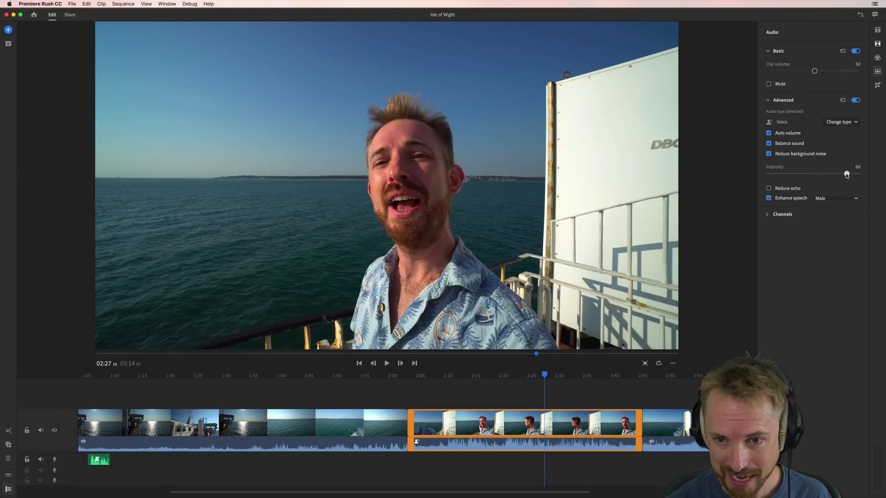
# Step: Nudge the Reduce background noise intensity slider down from 87 to 83
pyautogui.moveTo(847, 174)
pyautogui.mouseDown()
pyautogui.moveTo(802, 175)
pyautogui.moveTo(843, 175)
pyautogui.mouseUp()
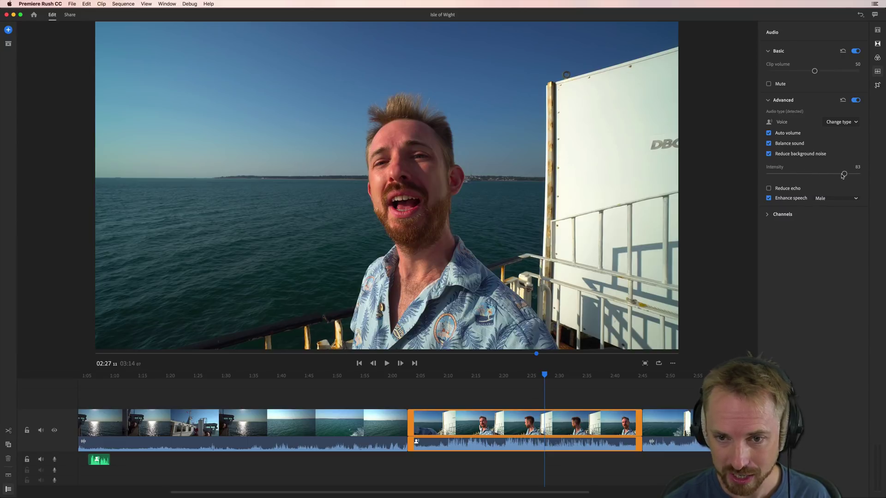